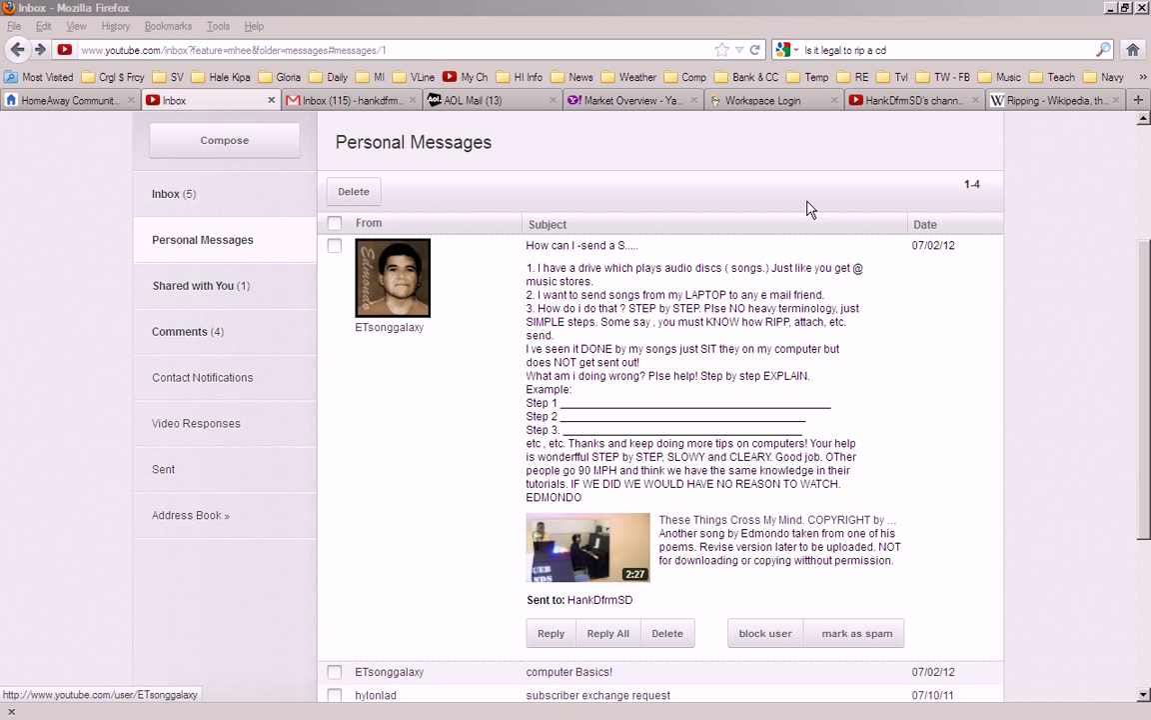
Consult the Wikipedia article on Ripping and return to the YouTube personal message asking about sending songs
left_click(1072, 102)
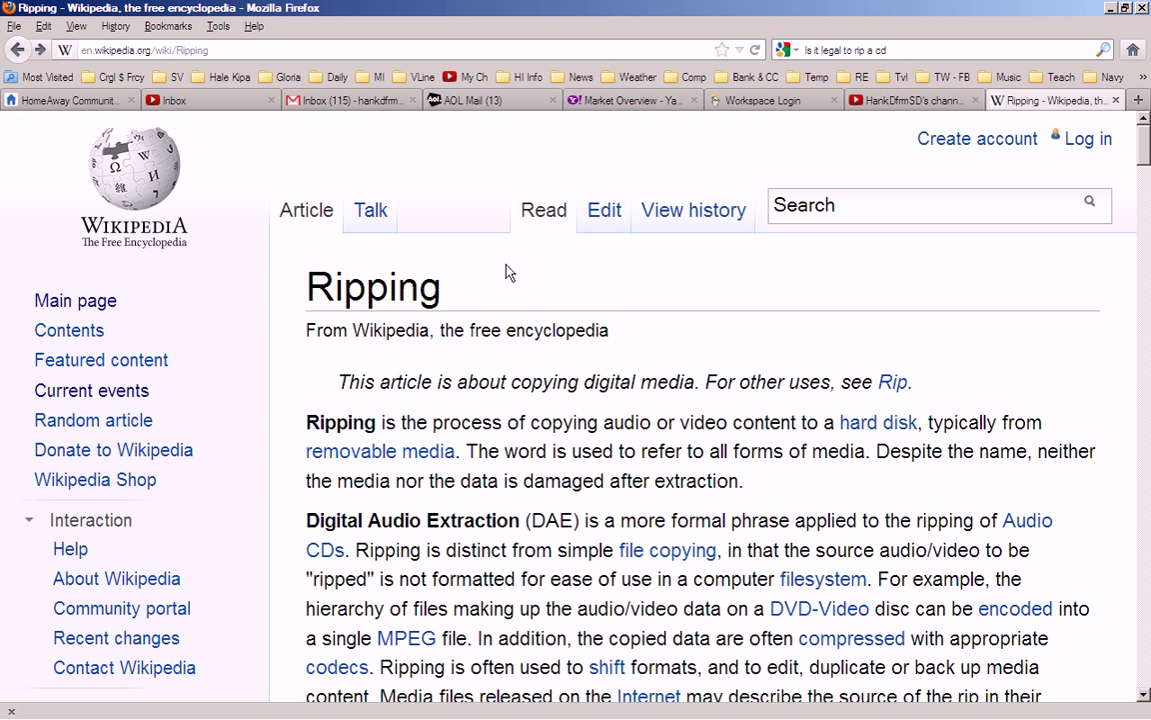
key("ctrl+2")
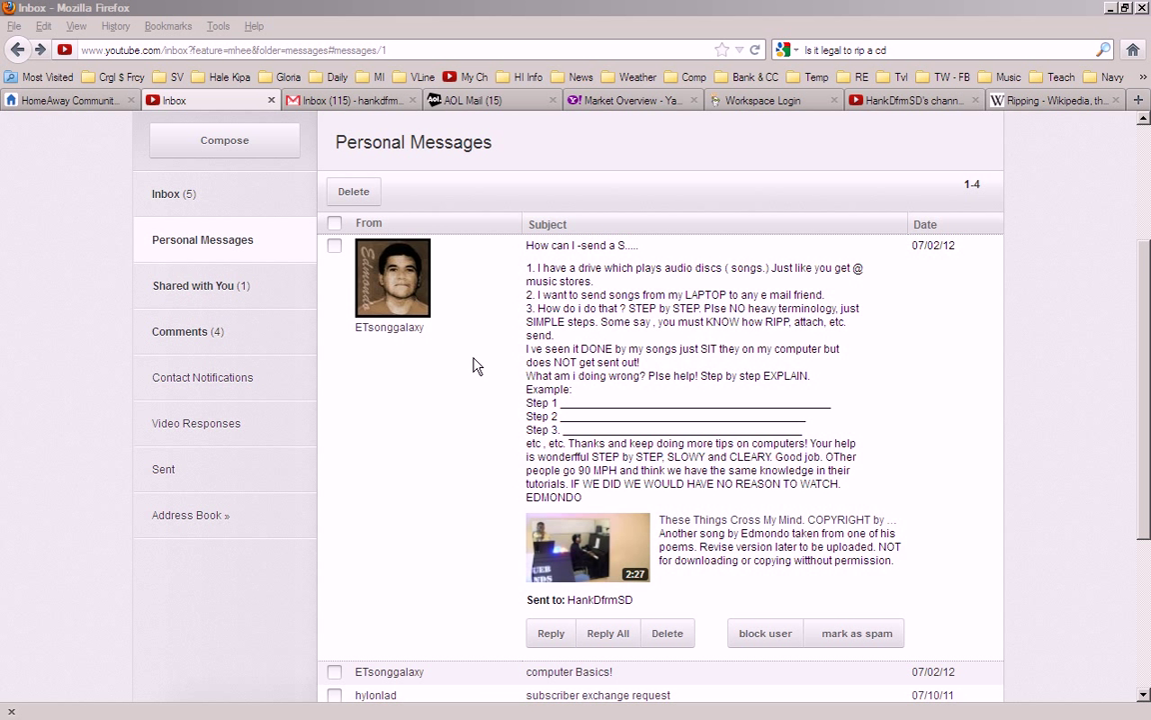
Open Windows Media Player in its Rip view and stop playback of the inserted audio CD
key("super")
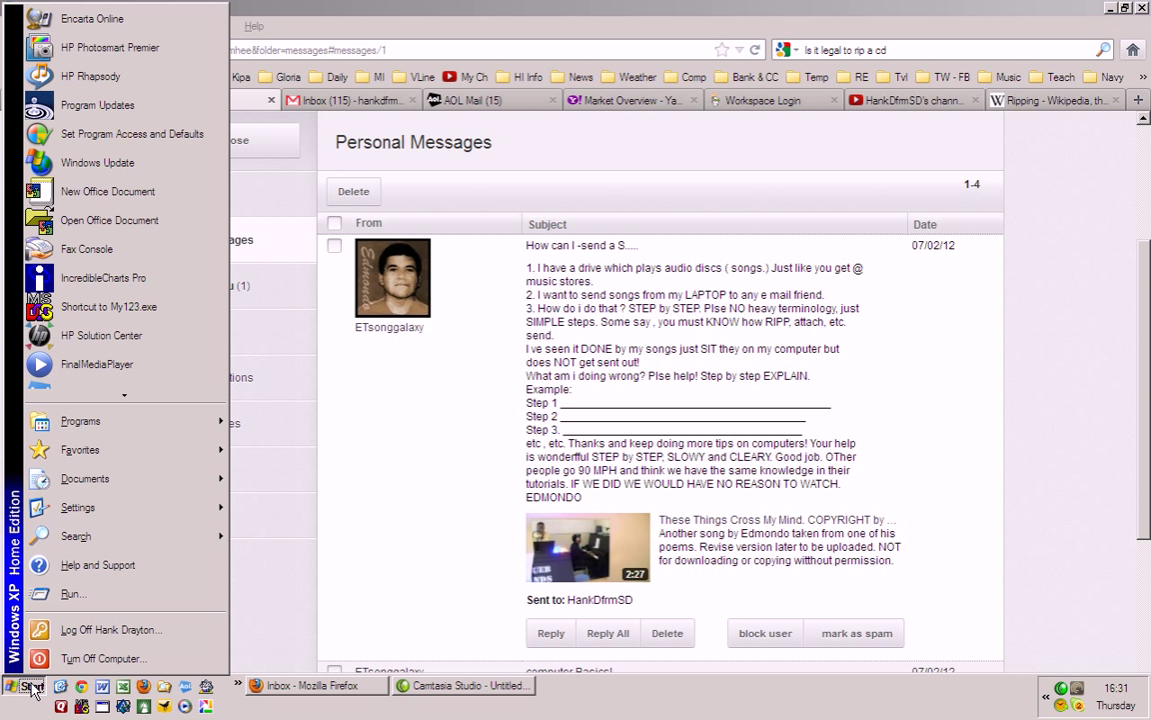
mouse_move(93, 426)
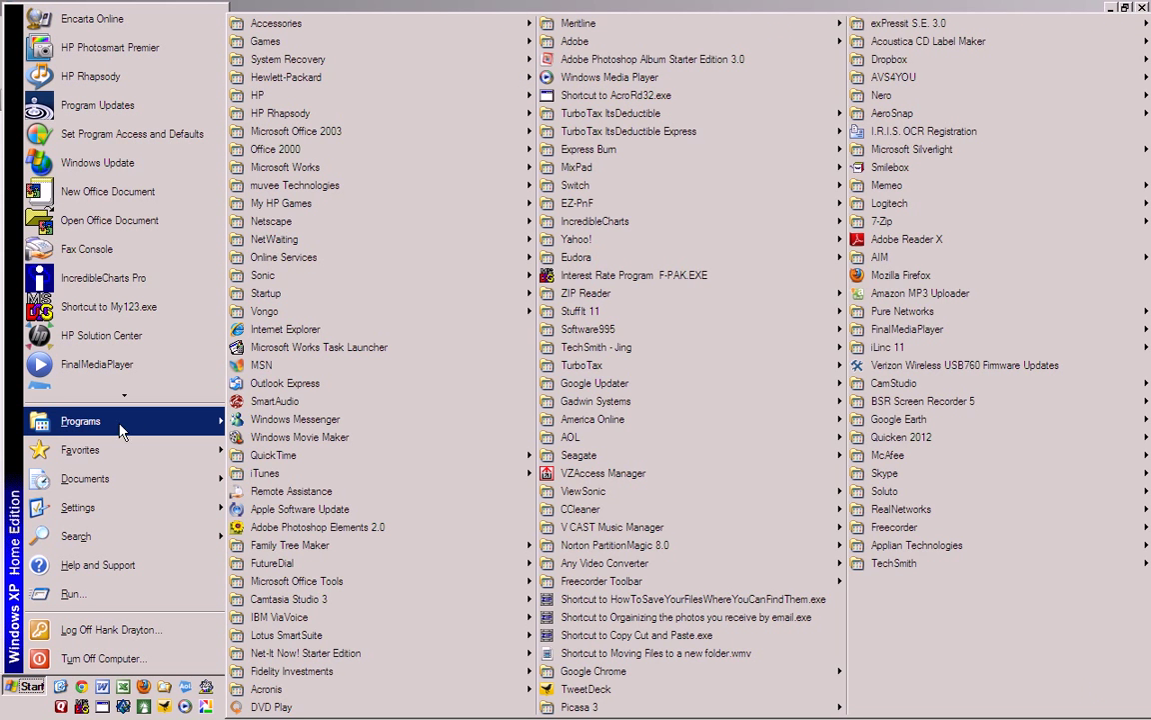
left_click(600, 79)
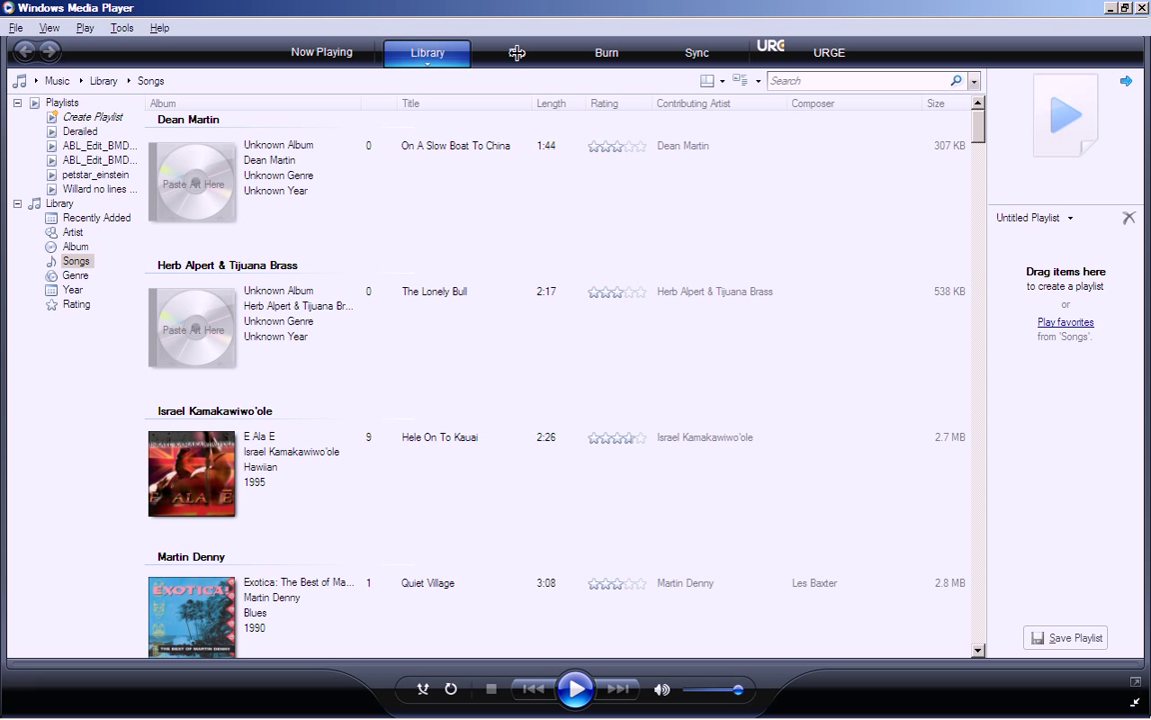
left_click(520, 58)
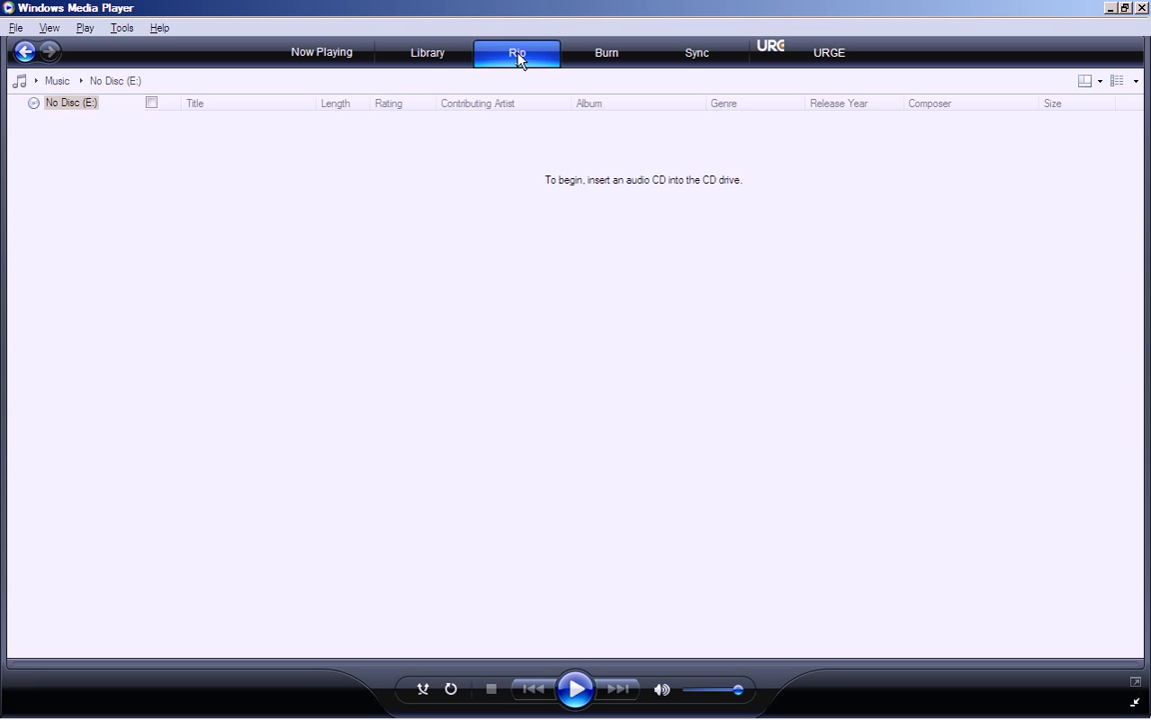
left_click(520, 58)
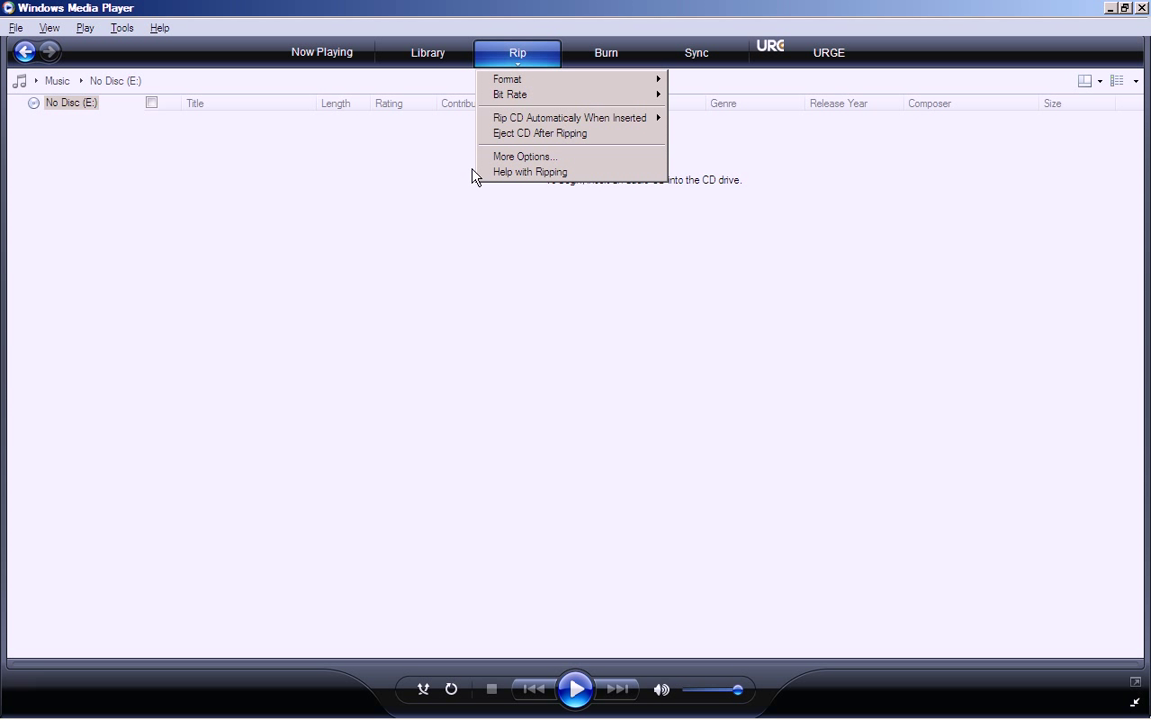
left_click(548, 296)
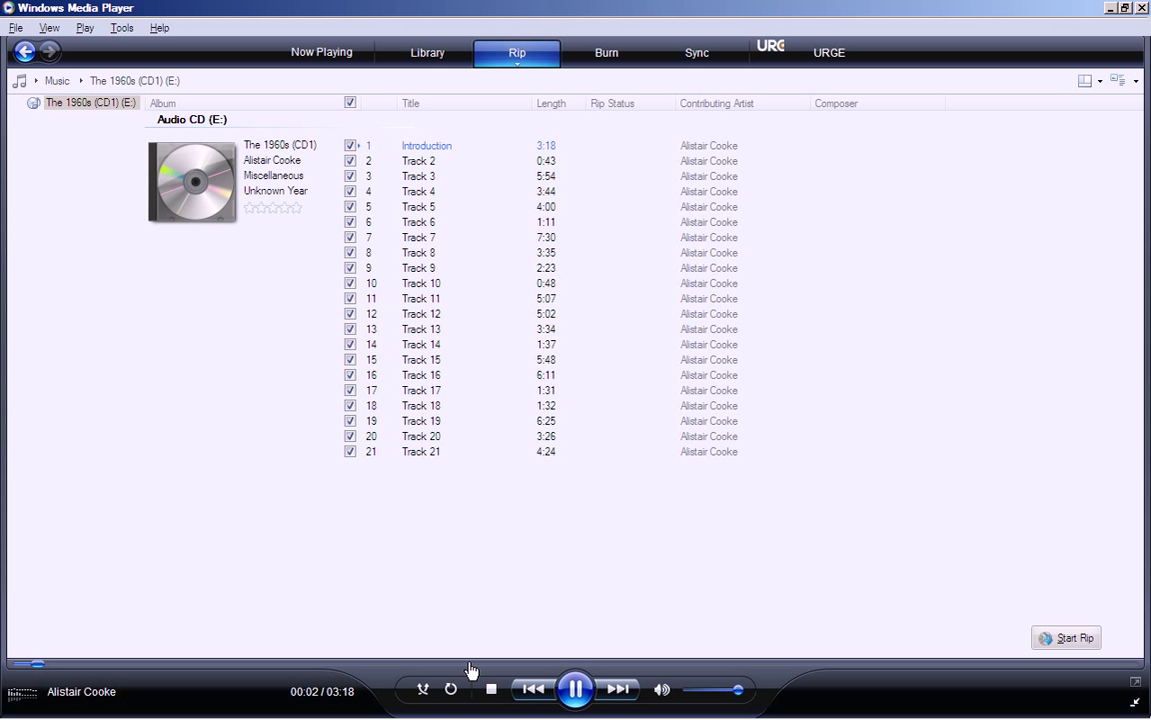
left_click(491, 690)
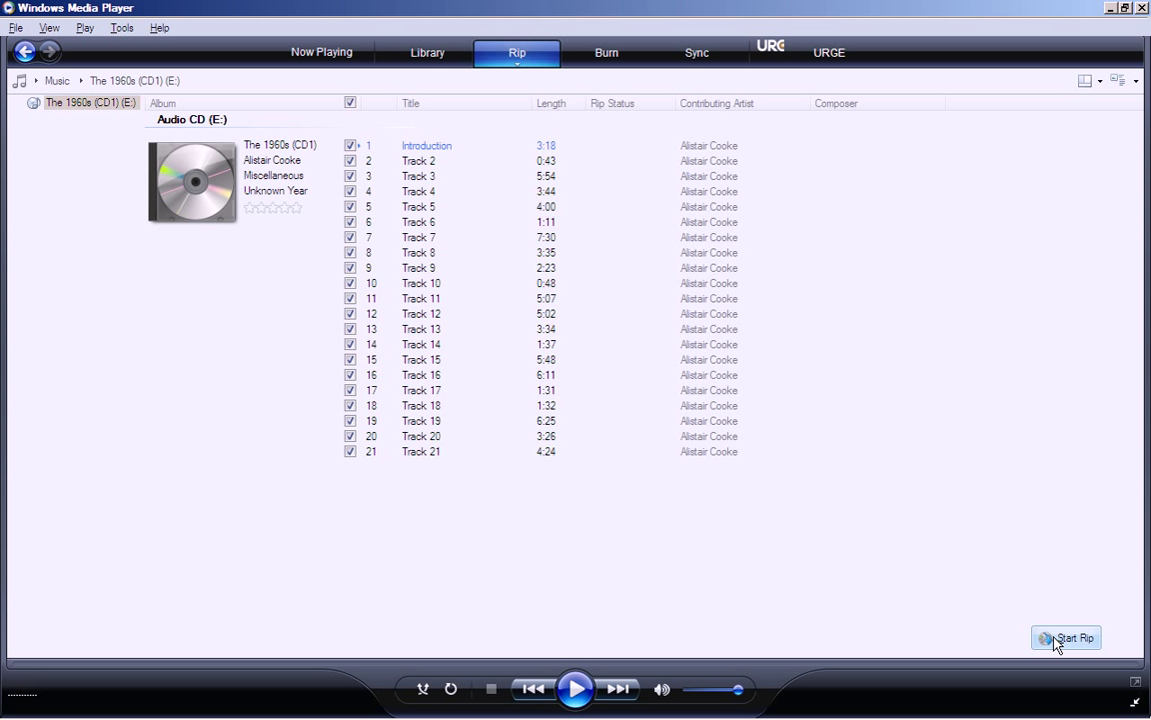
Review the Rip Music options for storage location, format and audio quality, and close them without saving
left_click(120, 28)
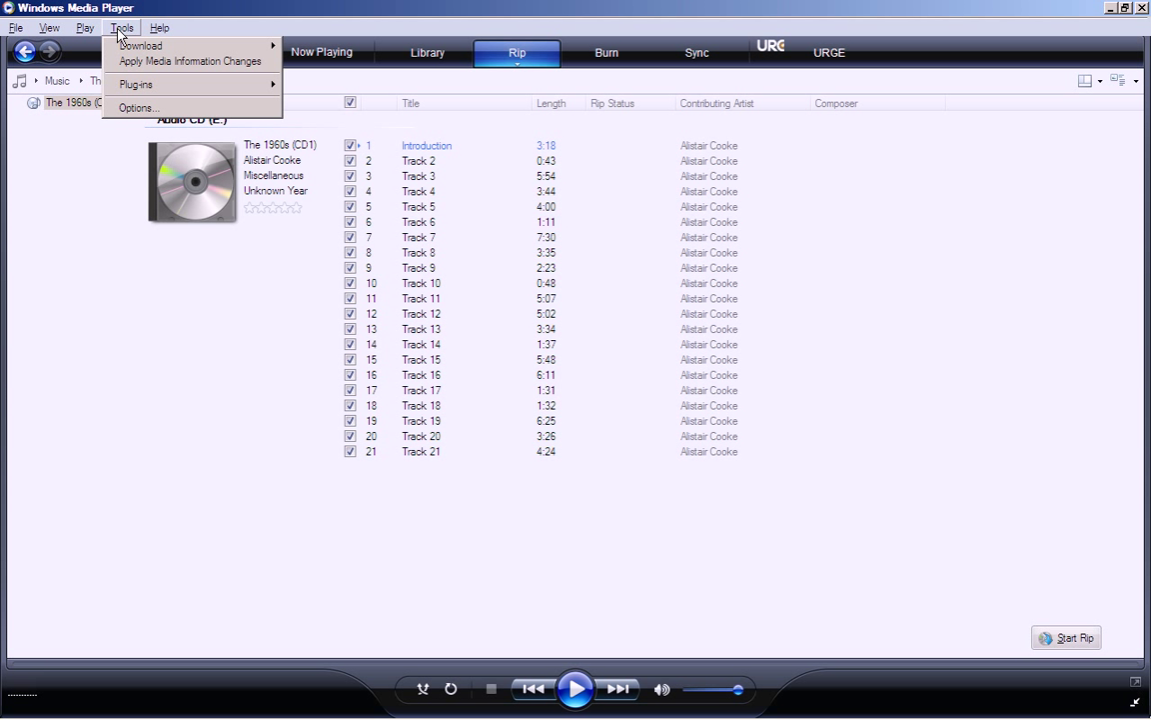
left_click(122, 108)
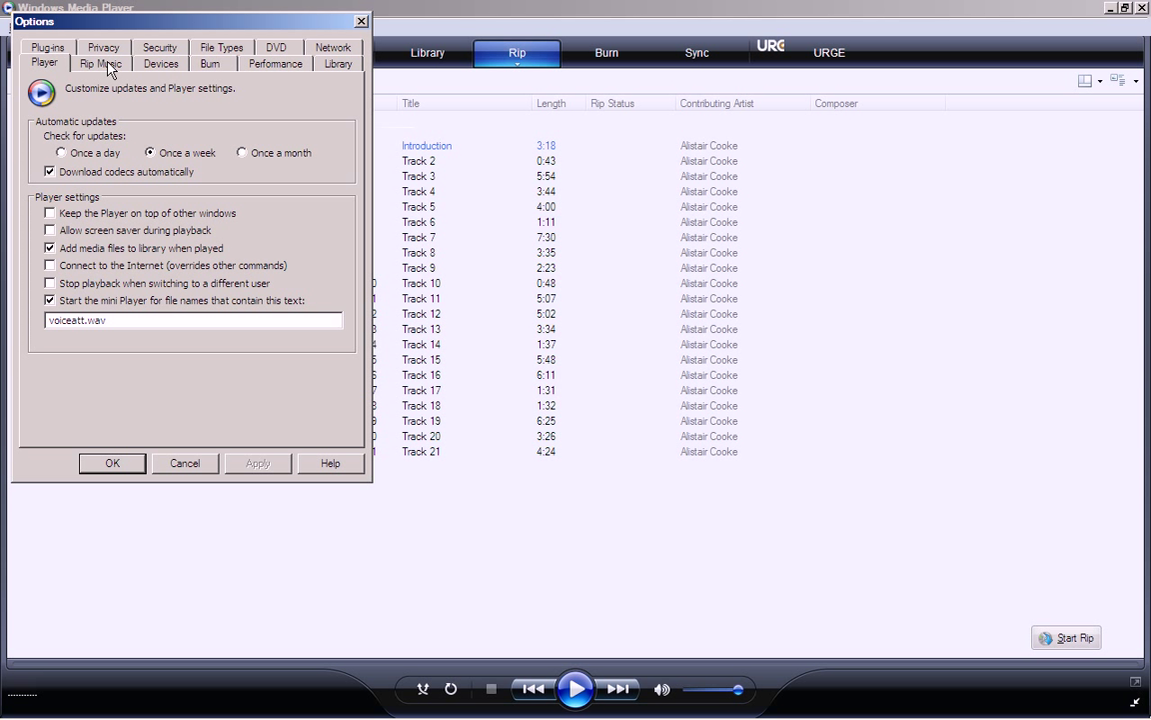
left_click(109, 66)
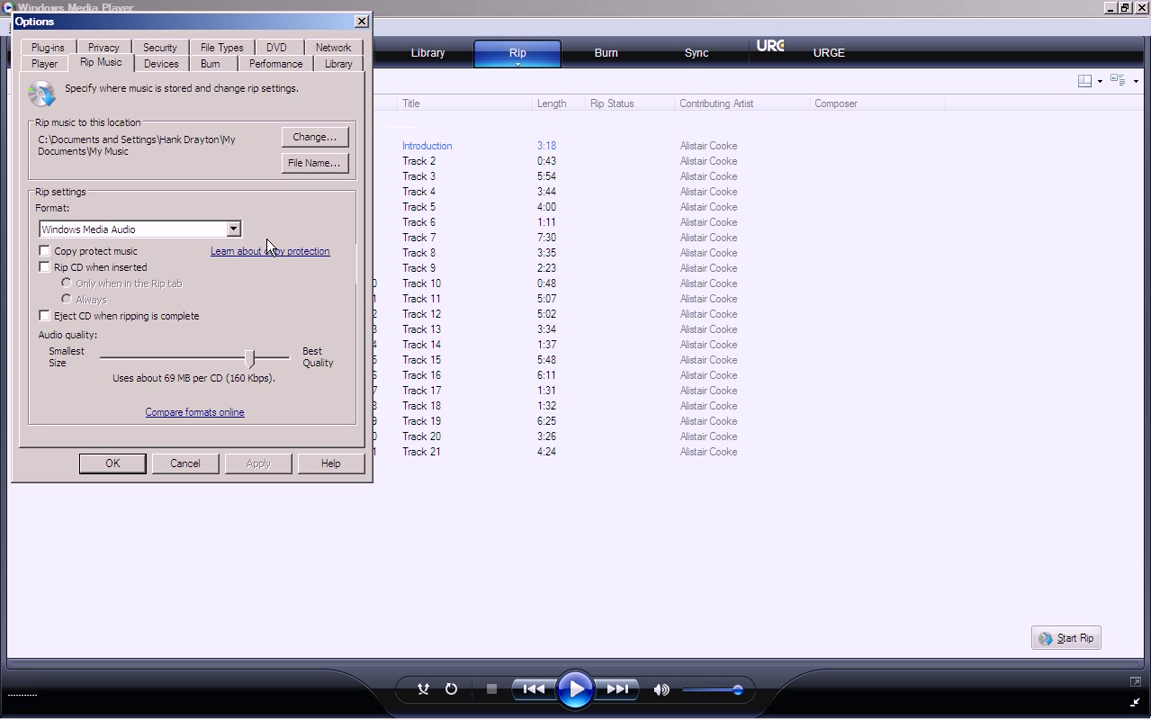
left_click(185, 464)
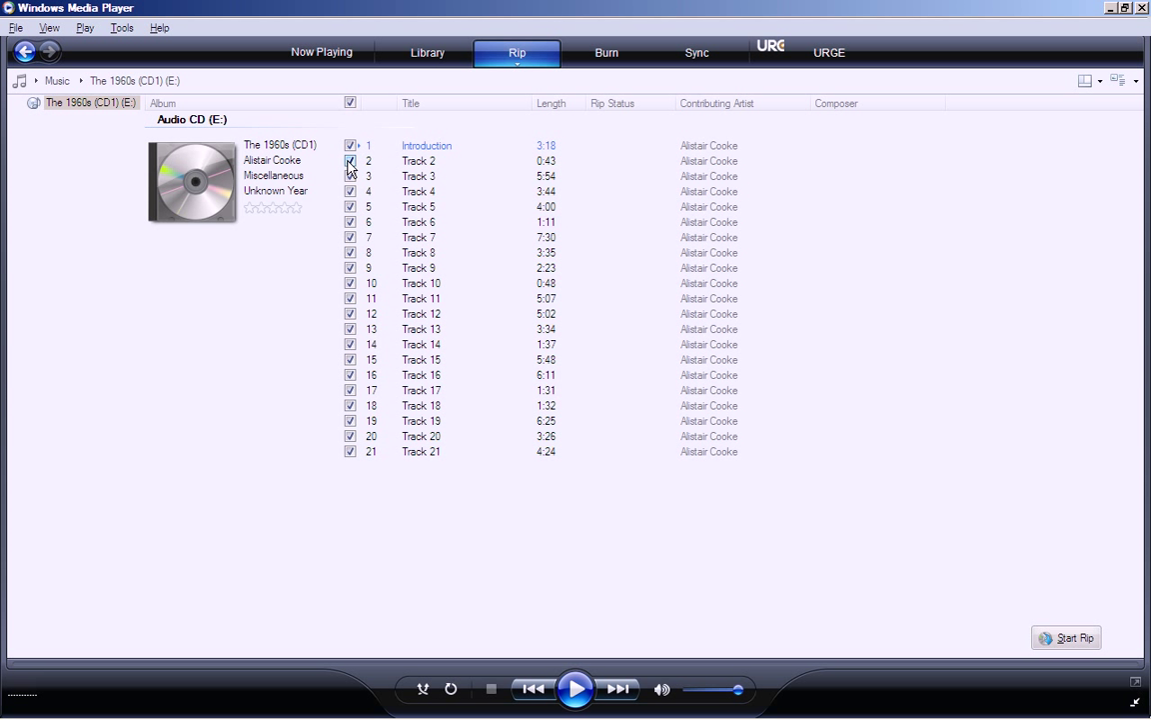
Exclude tracks 2 through 21 from the selection and rip only track 1, Introduction, from The 1960s (CD1)
left_click(350, 161)
left_click(350, 176)
left_click(349, 190)
left_click(350, 207)
left_click(350, 222)
left_click(350, 238)
left_click(350, 253)
left_click(350, 268)
left_click(350, 284)
left_click(349, 299)
left_click(350, 314)
left_click(350, 329)
left_click(350, 344)
left_click(350, 359)
left_click(350, 375)
left_click(350, 390)
left_click(350, 405)
left_click(350, 421)
left_click(350, 437)
left_click(349, 451)
left_click(1074, 643)
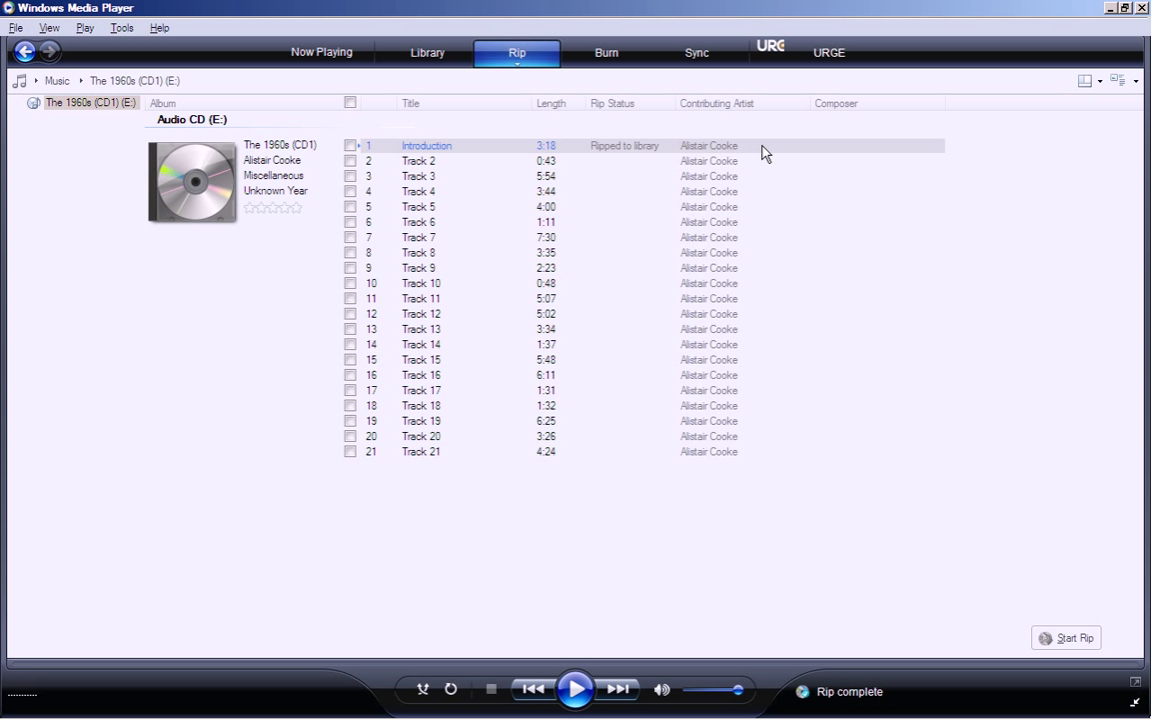
Go back to the library view and check the Rip Music options for the folder where ripped music is stored
key("Tab")
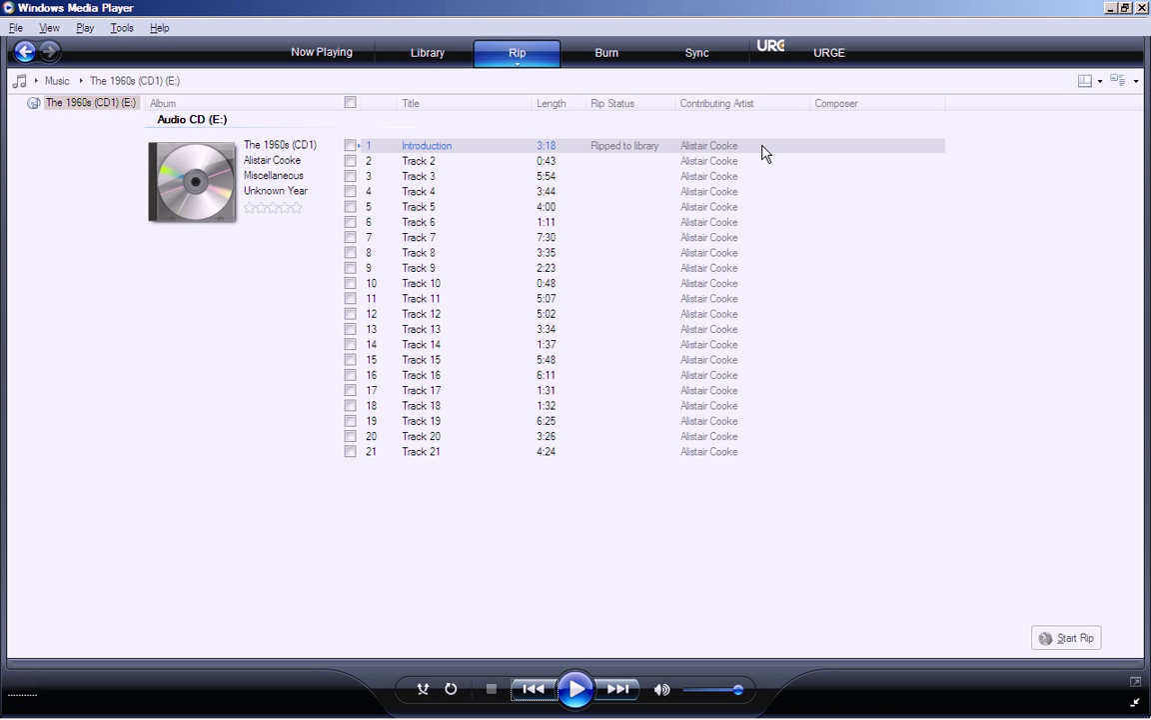
key("alt+Left")
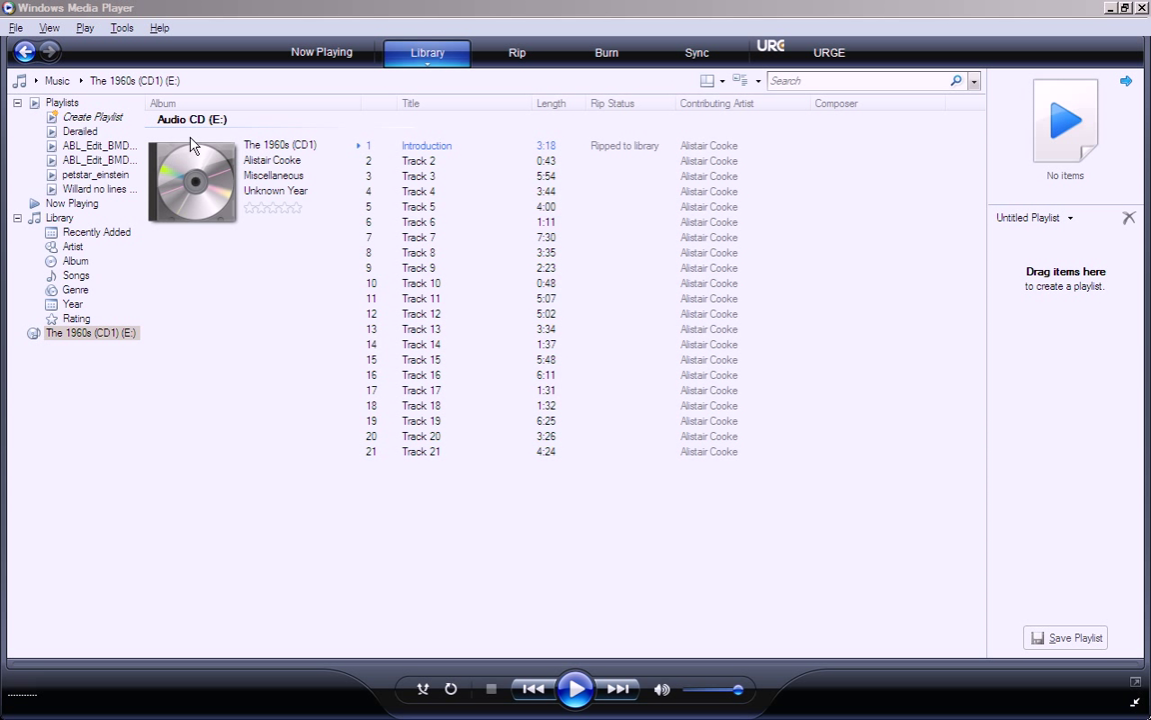
left_click(122, 30)
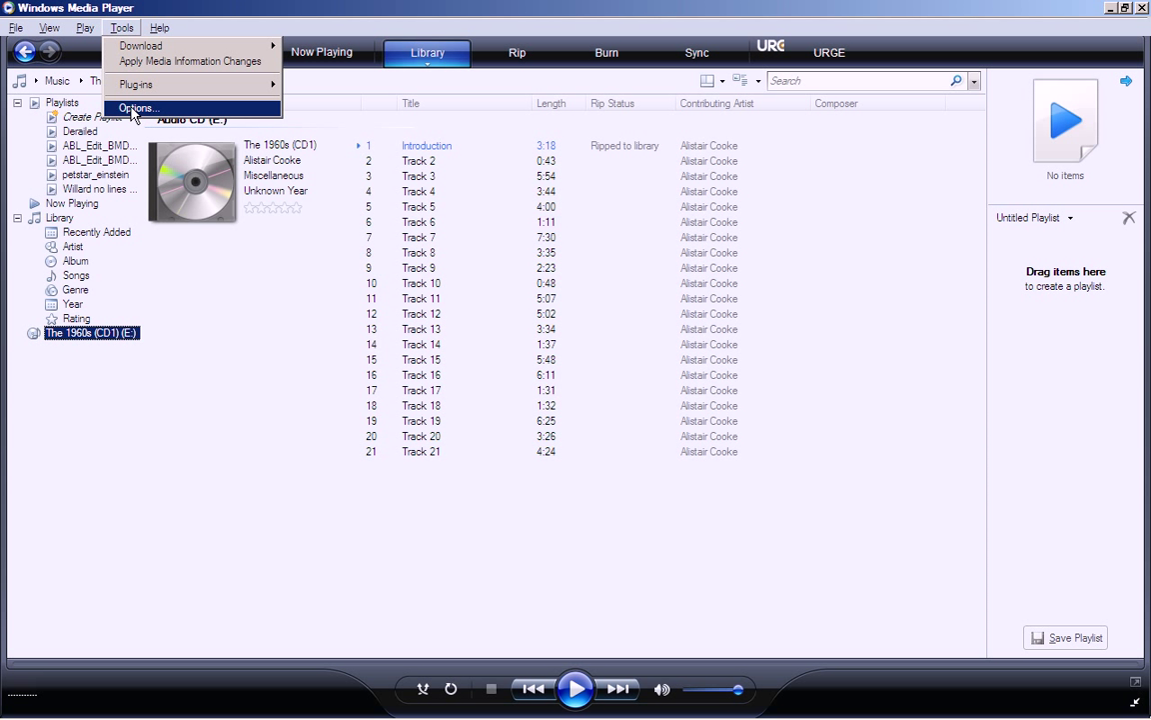
left_click(133, 108)
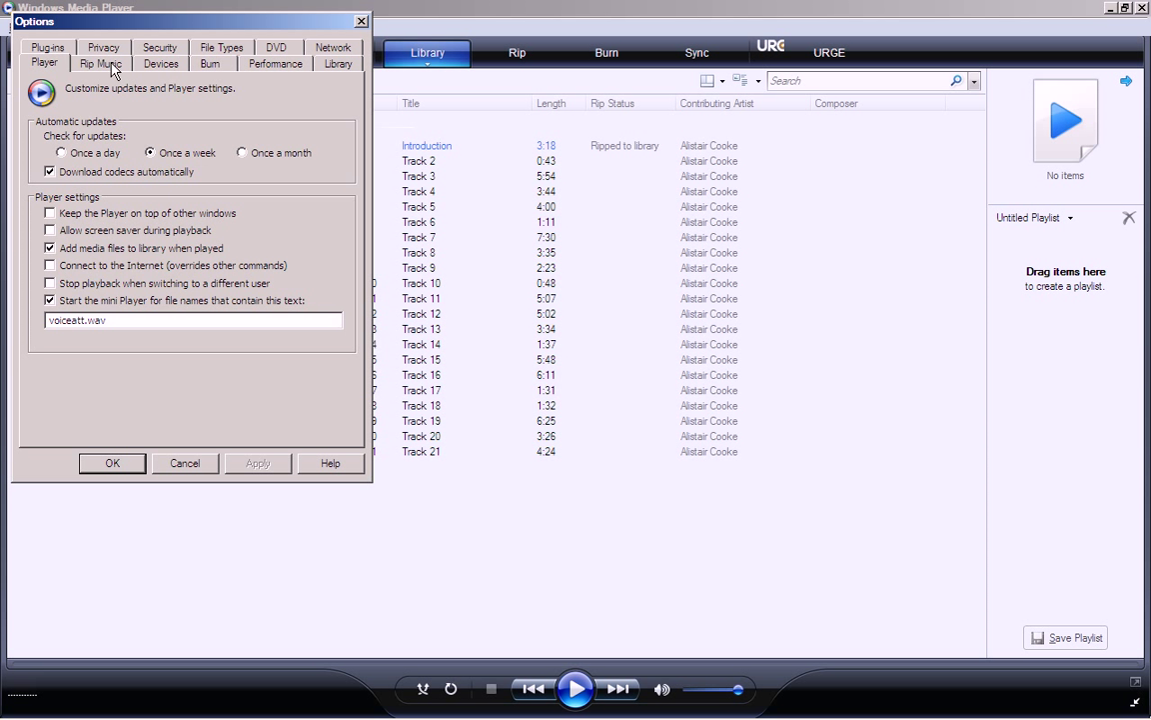
left_click(113, 67)
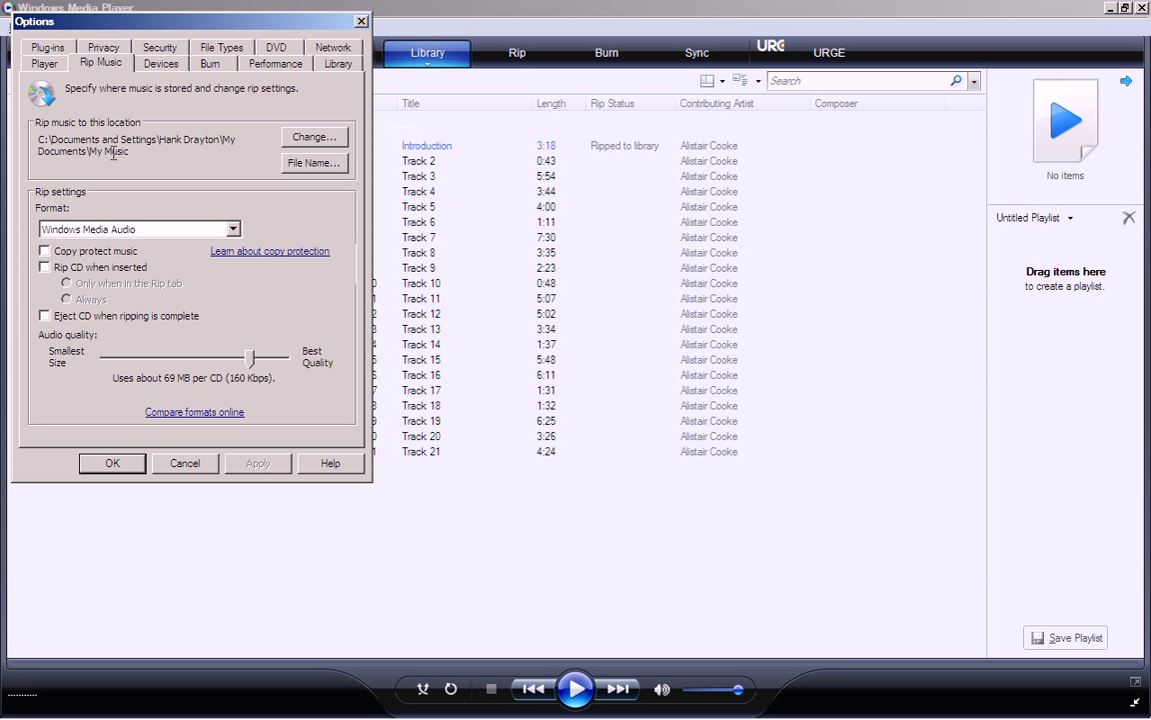
left_click(181, 463)
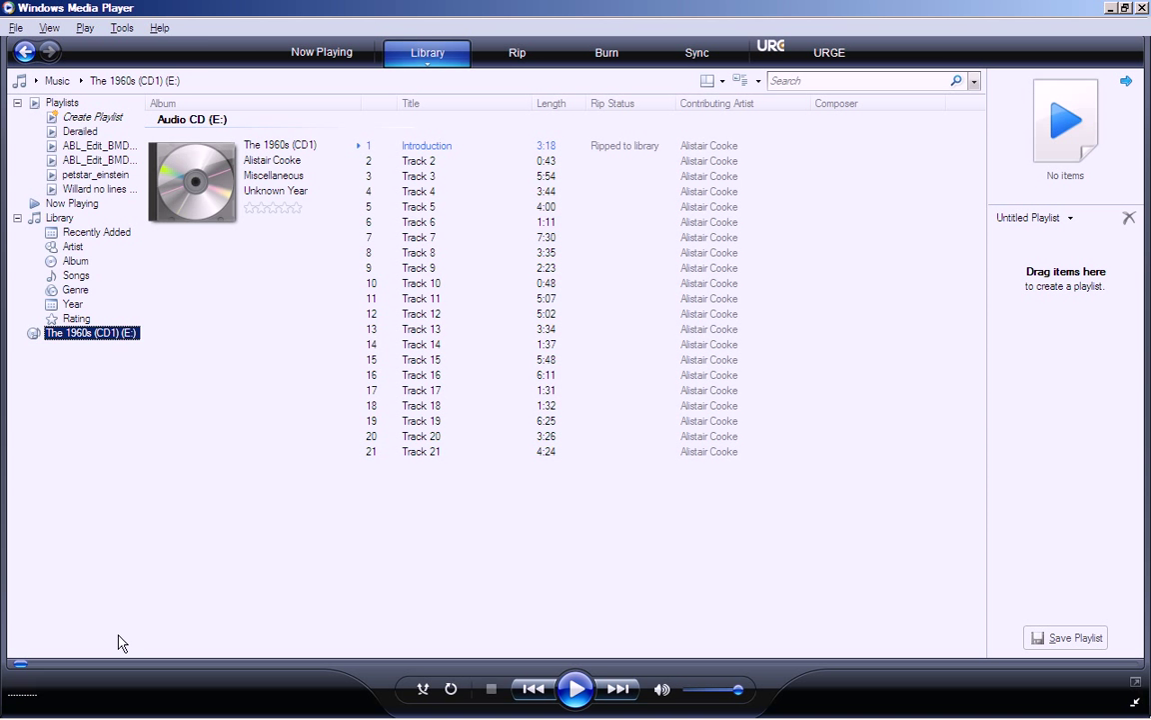
Open Windows Explorer and browse My Music to the Alistair Cooke folder, opening The 1960s (CD1) to find the ripped track
left_click(22, 686)
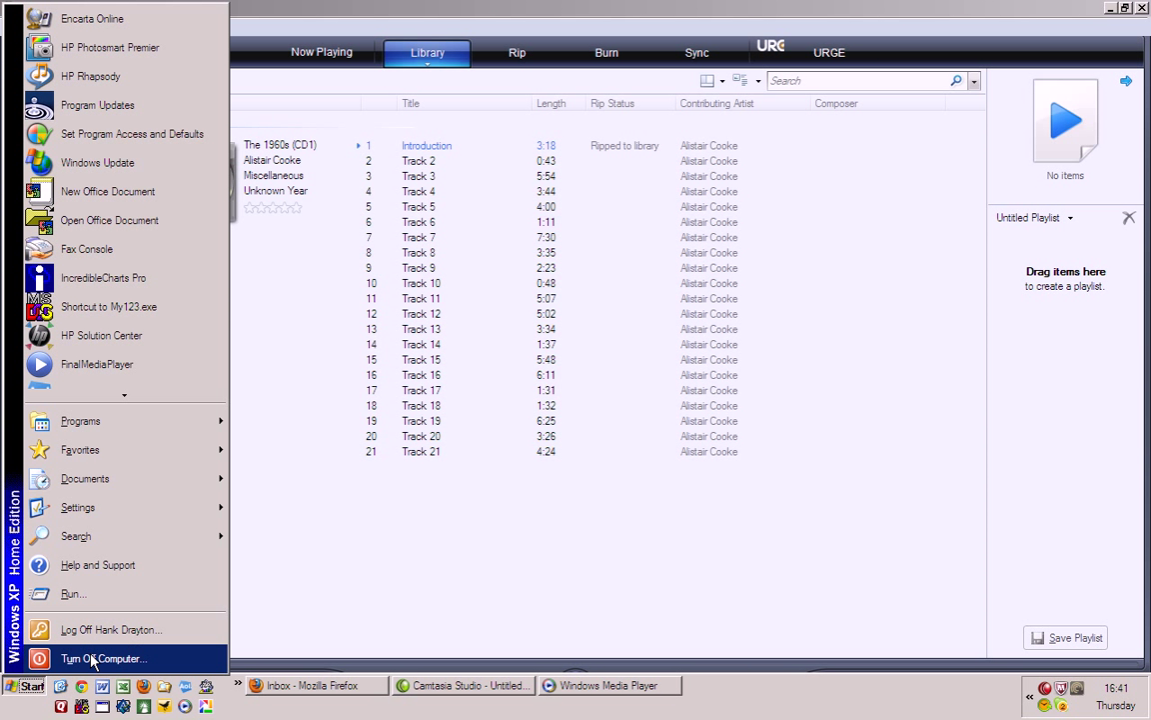
mouse_move(110, 428)
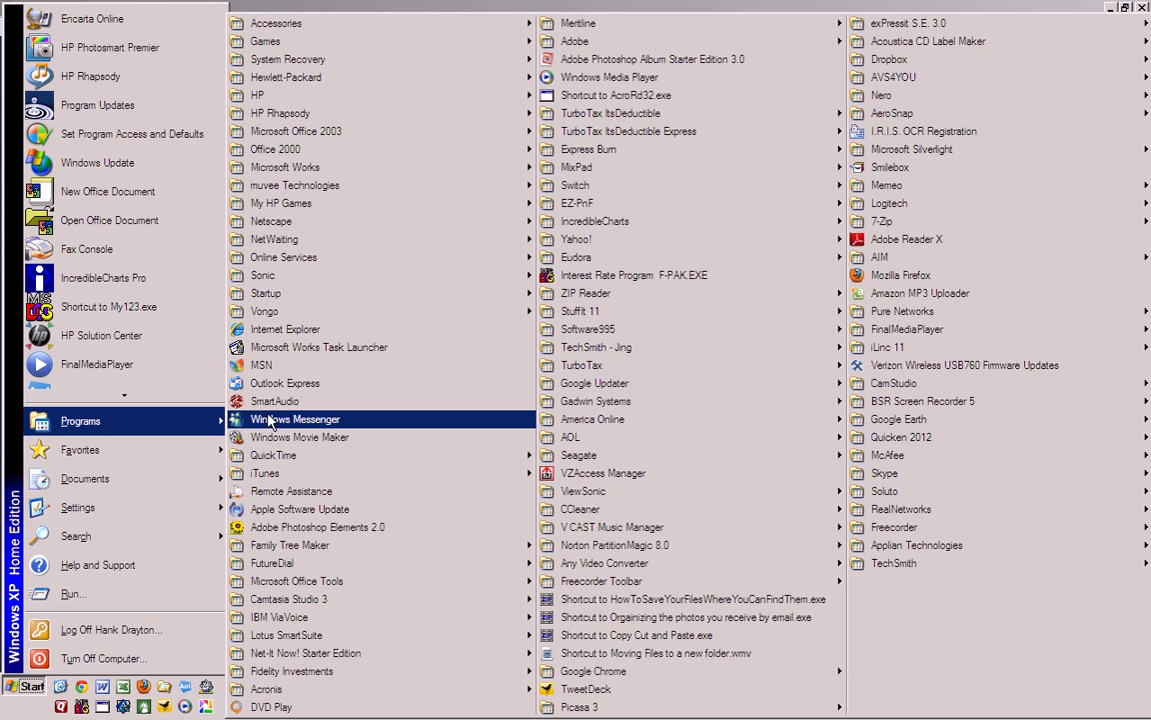
mouse_move(336, 32)
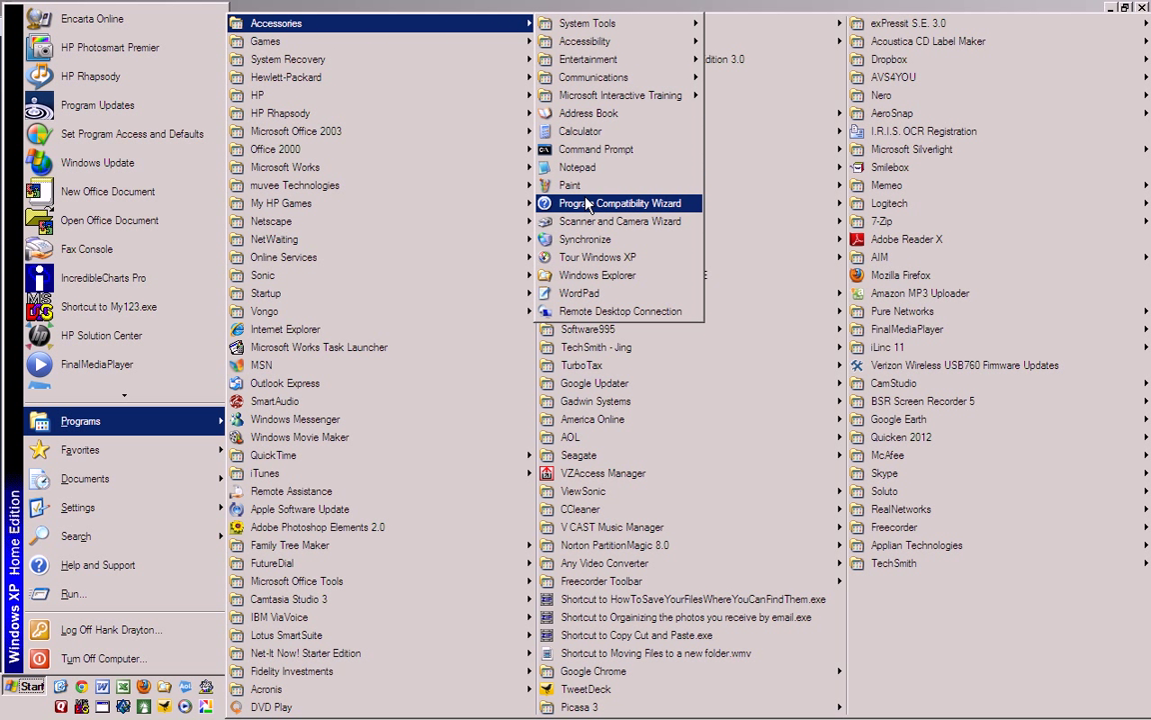
left_click(582, 276)
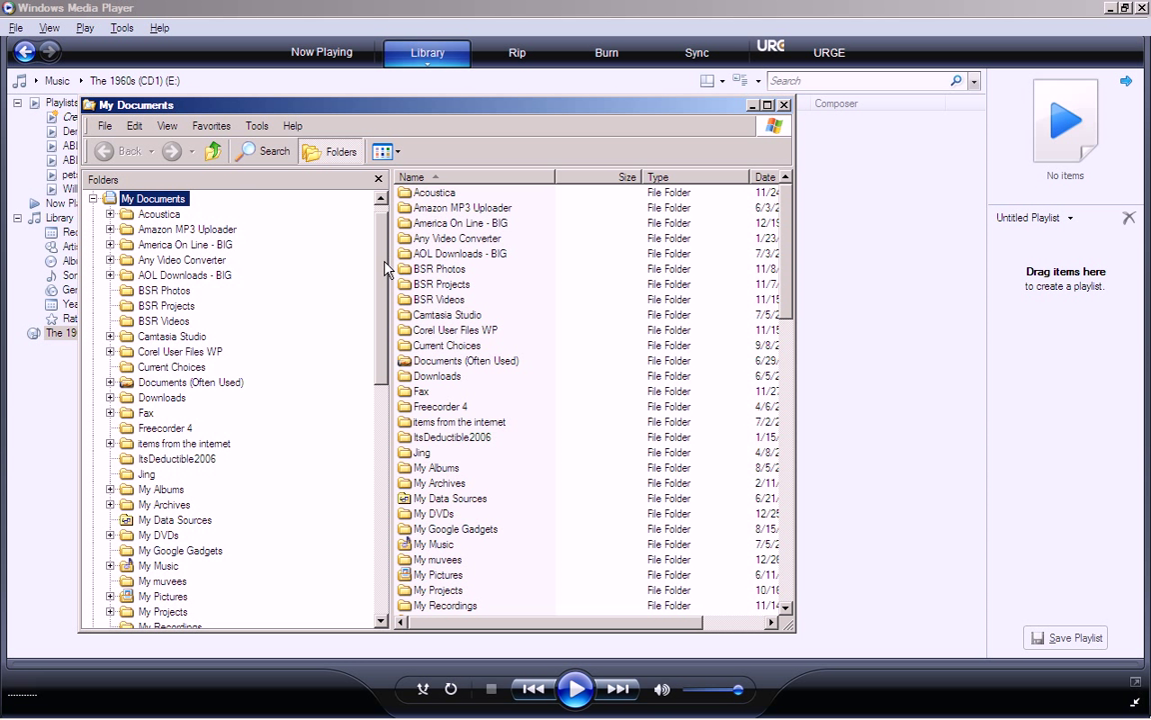
scroll(350, 240, "up", 1)
left_click_drag(383, 257, 379, 291)
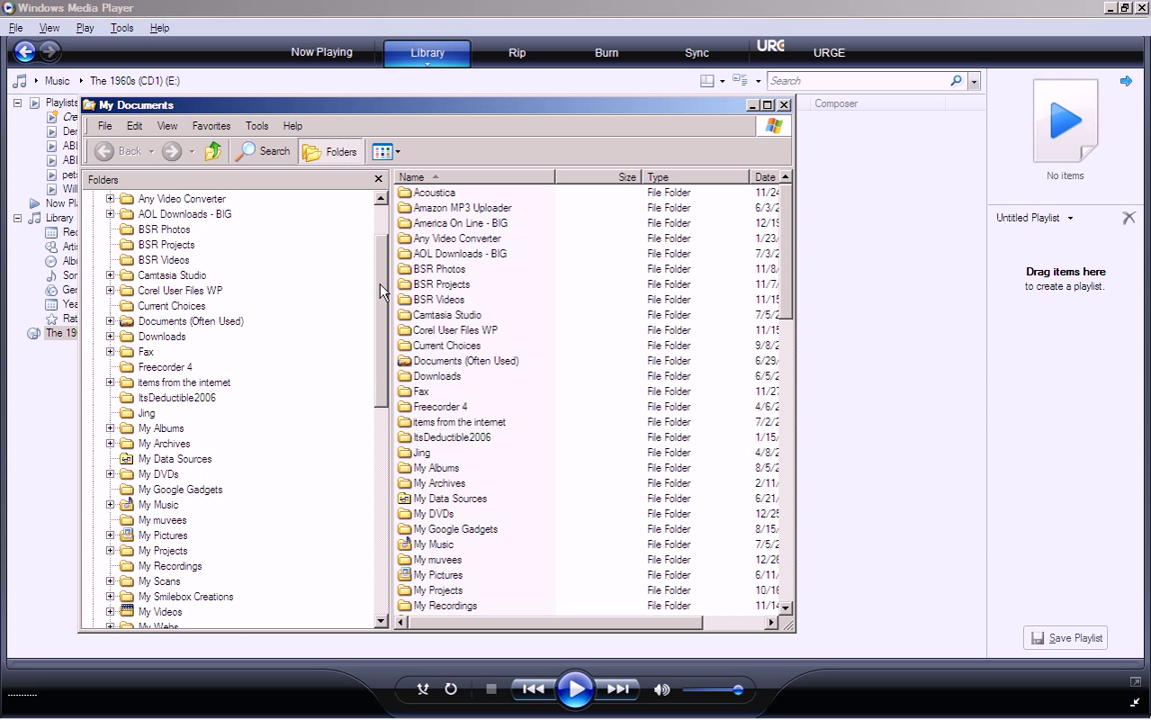
left_click(110, 504)
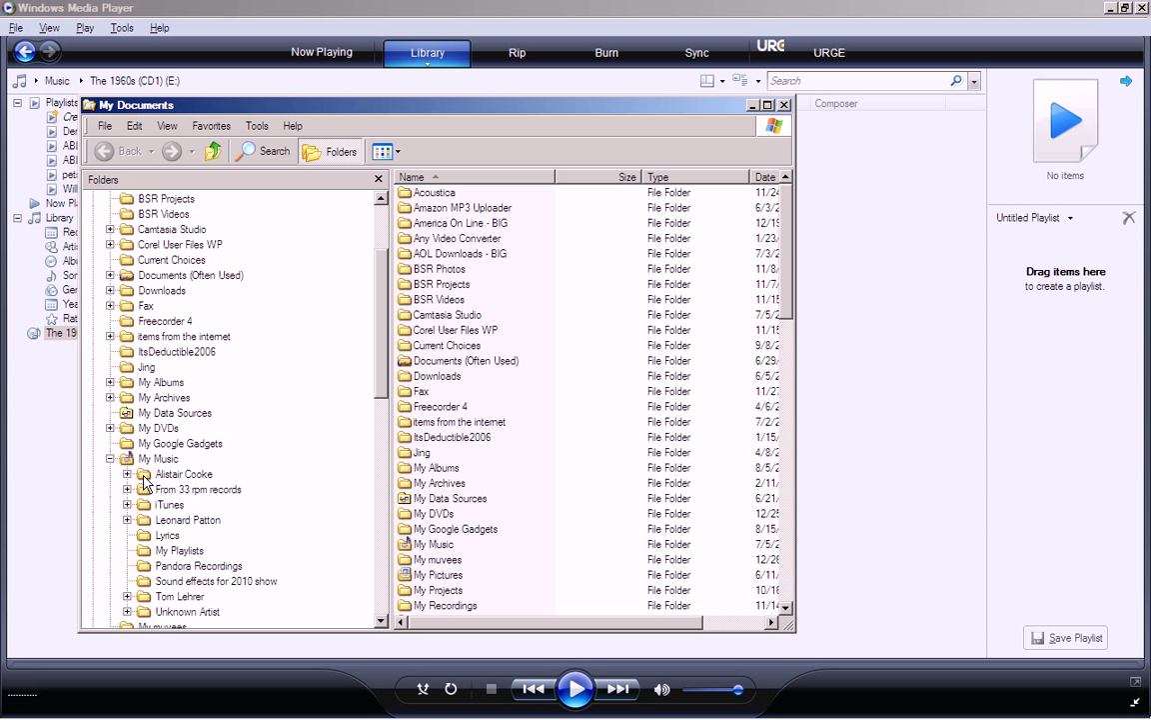
left_click(144, 481)
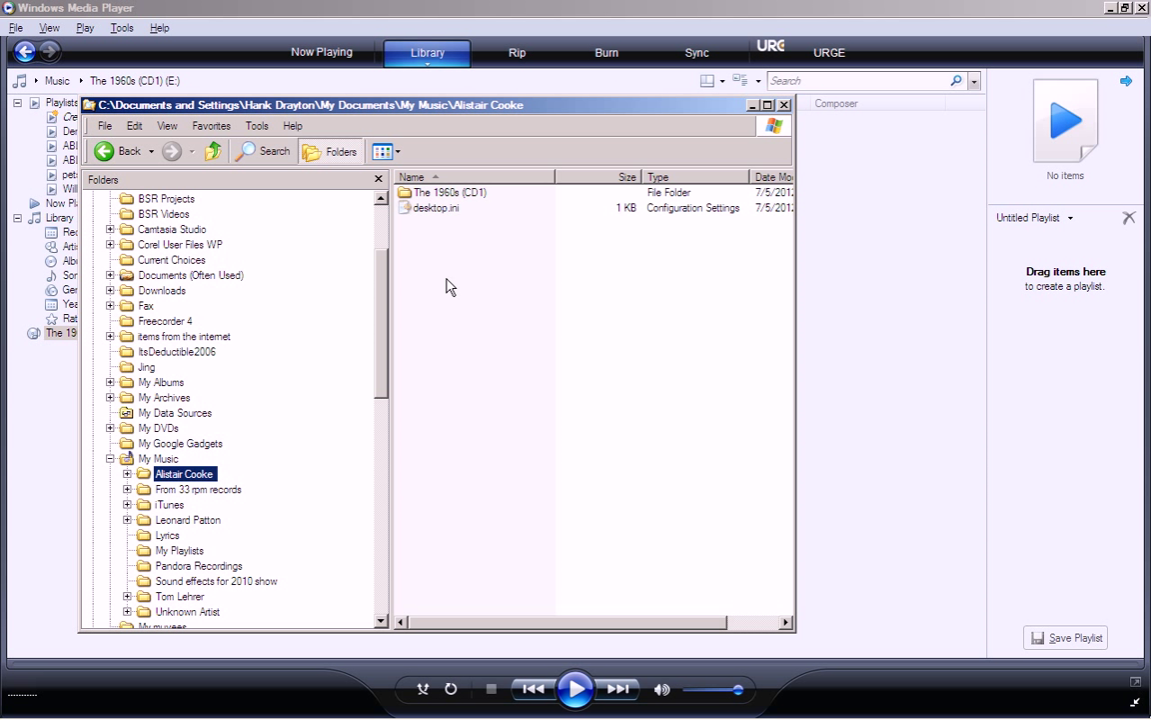
double_click(430, 193)
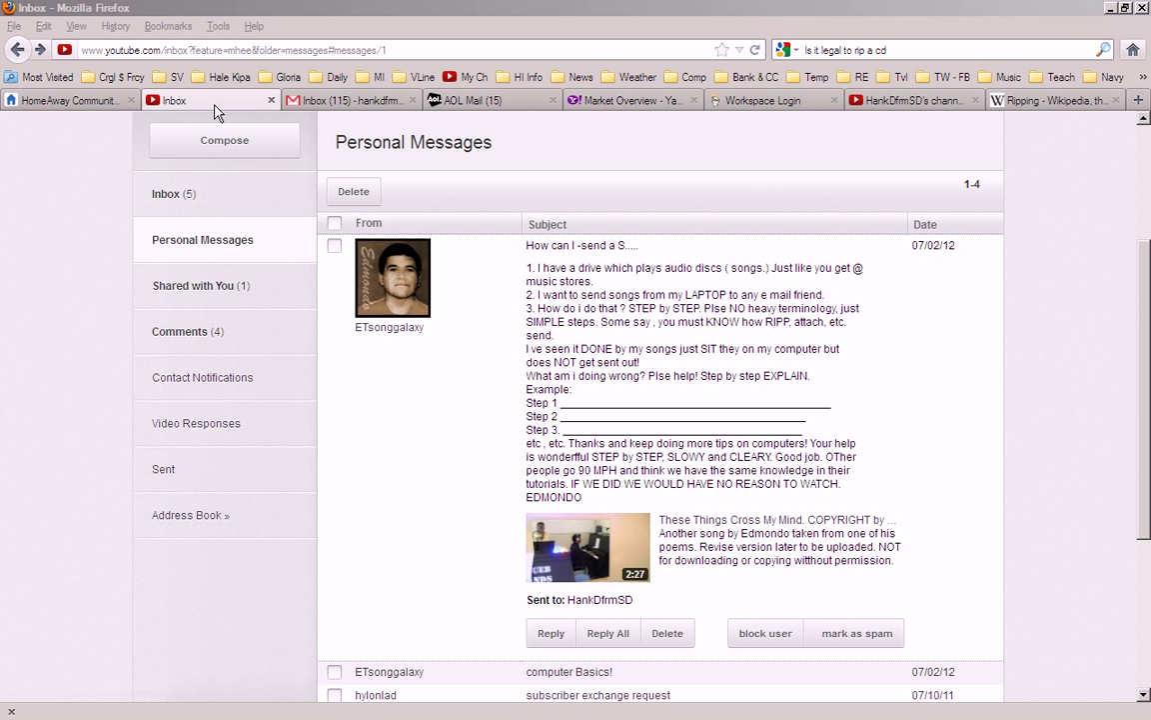
Switch to AOL Mail in Firefox, start a new message and fill in the recipient's e-mail address
left_click(461, 104)
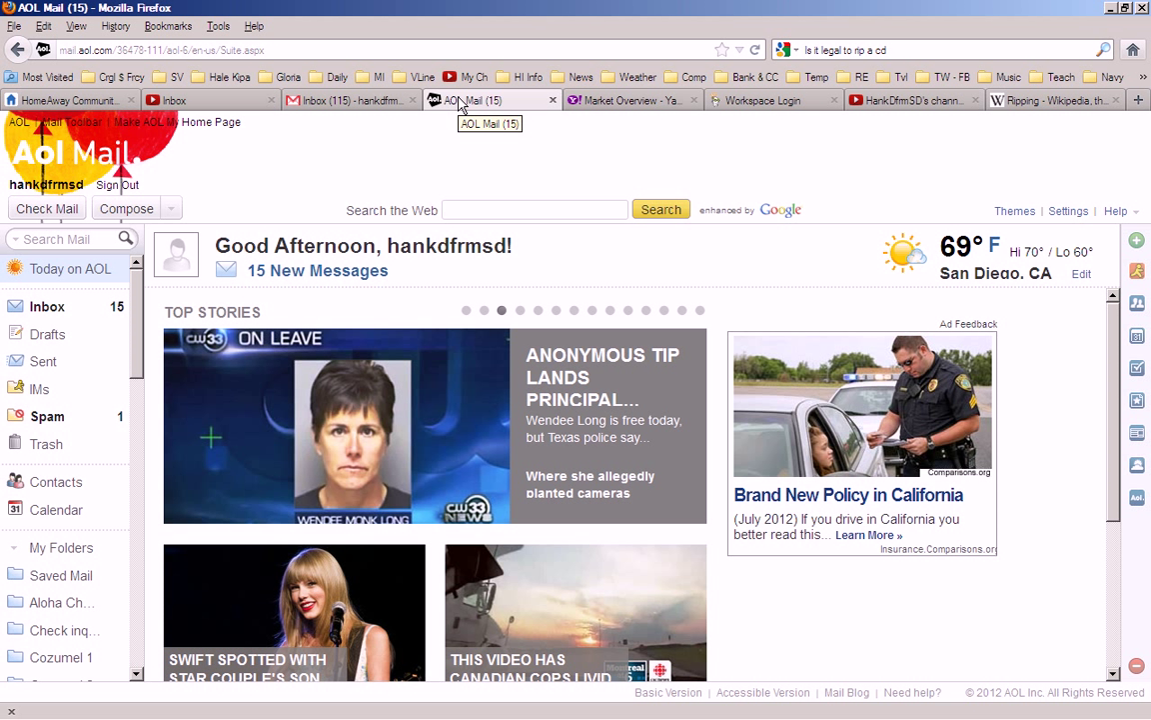
left_click(141, 215)
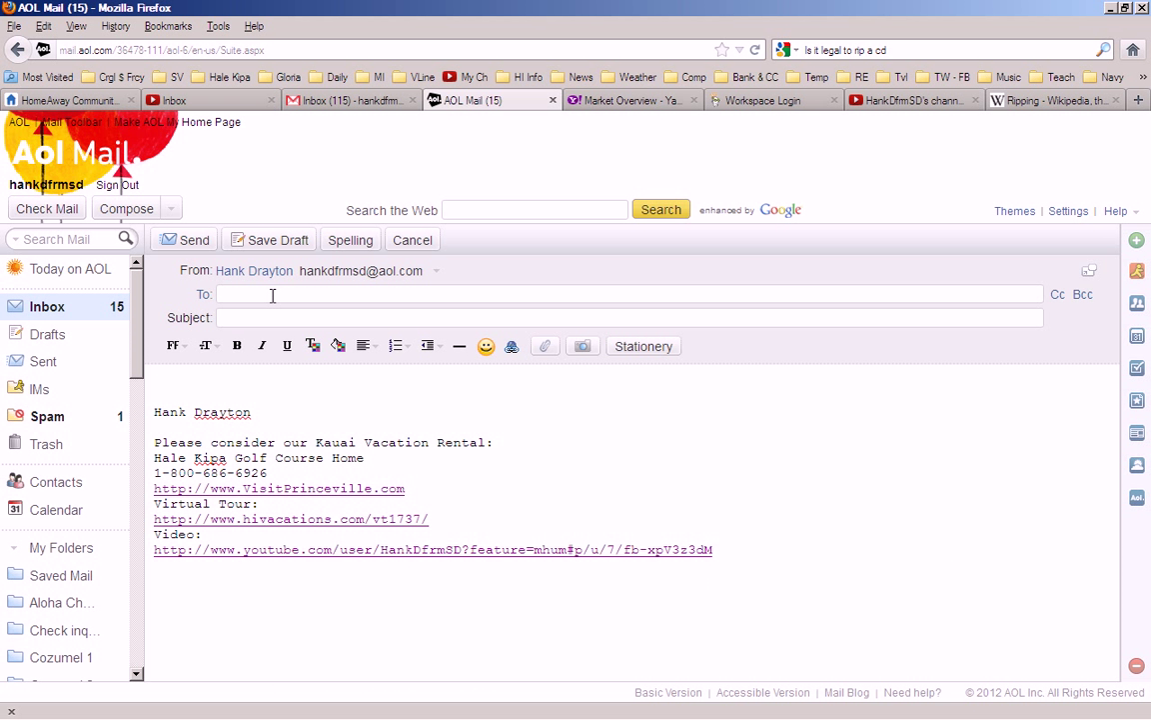
type("someone")
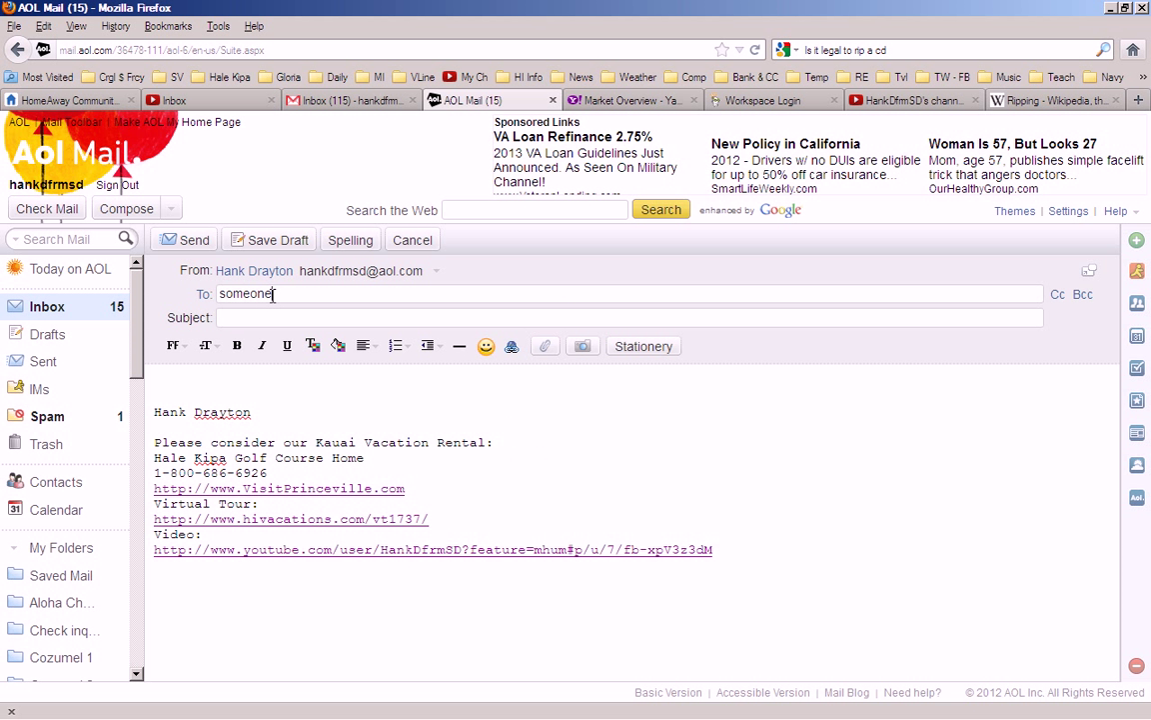
left_click(276, 319)
Give the message the subject "Here's the song you asked for"
left_click(239, 317)
type("H")
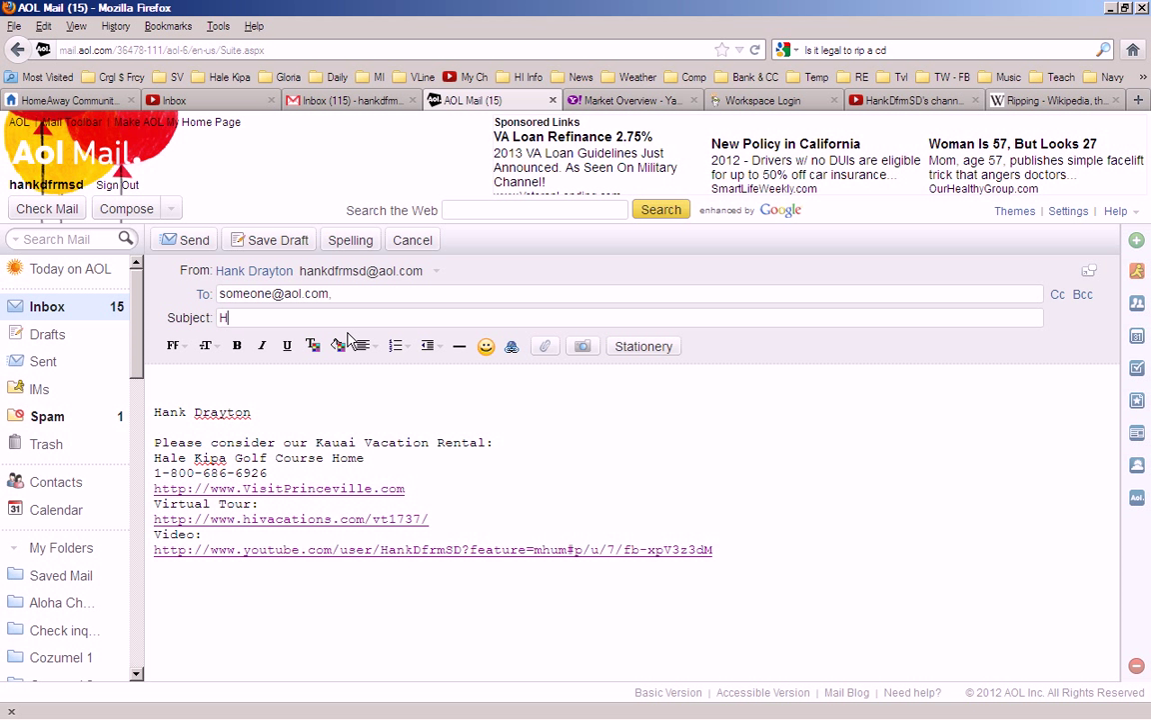
key("BackSpace")
type("Here's the song you a")
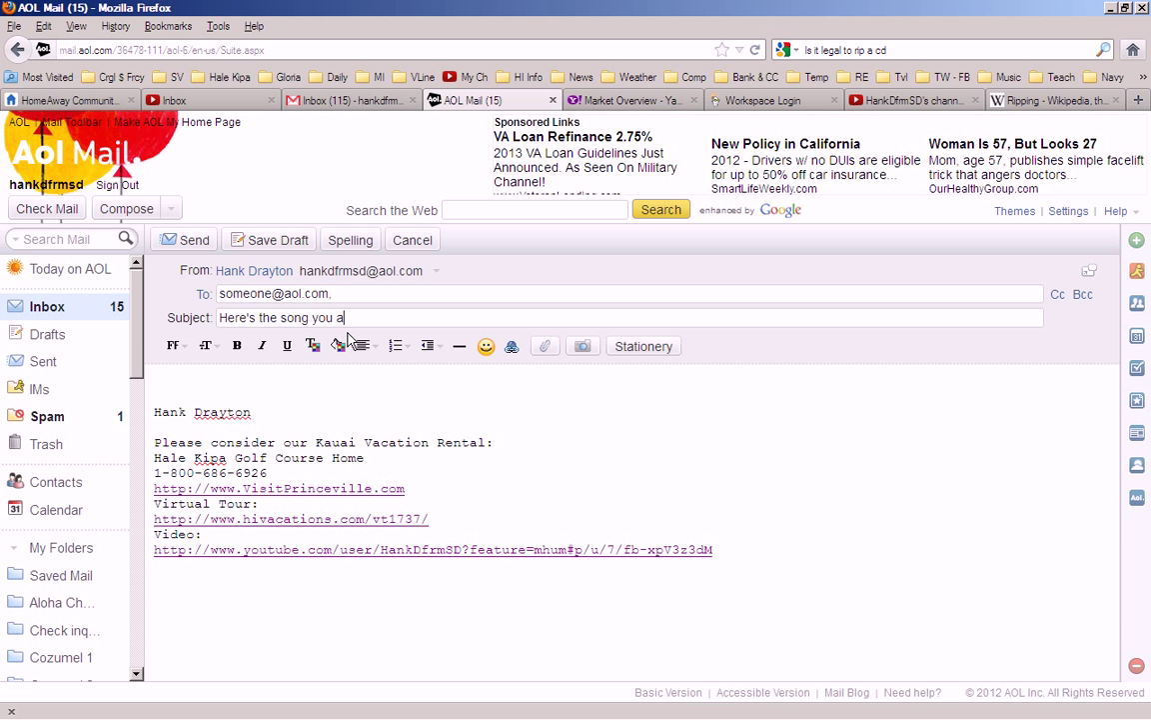
type("sked for")
Delete the whole signature block from the message body and write "Here it is" as the text
left_click(142, 438)
left_click_drag(138, 374, 812, 600)
key("Delete")
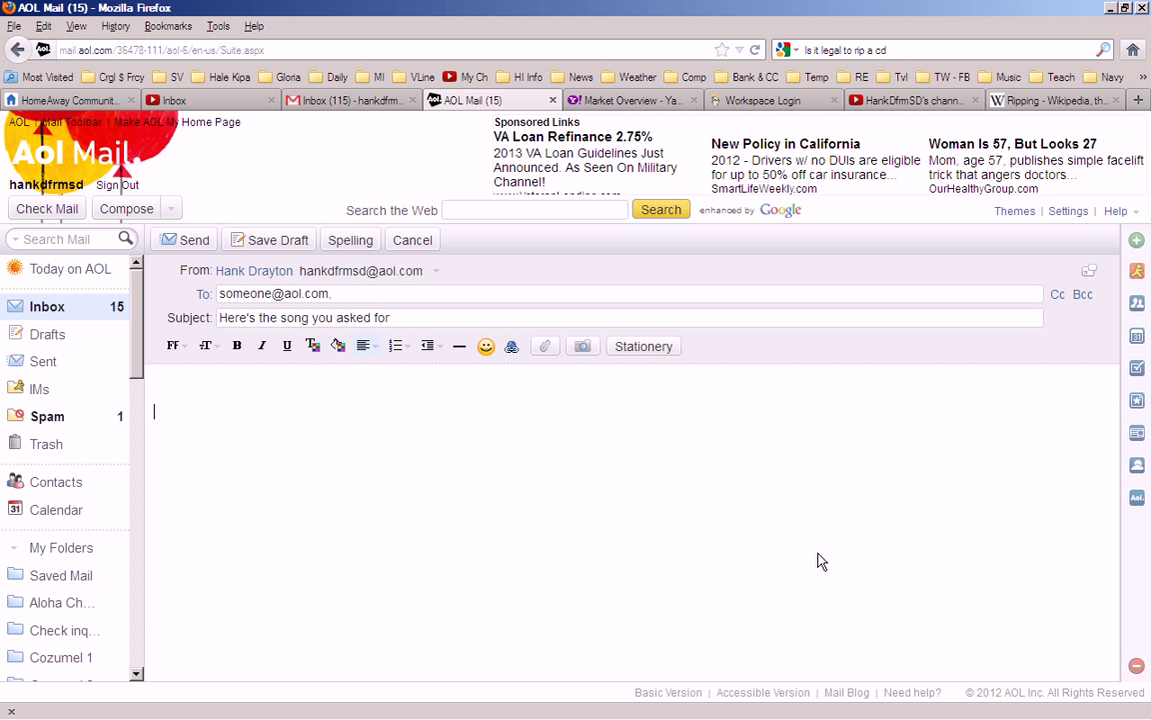
left_click(176, 378)
type("Here it is")
Start attaching a file to the message and browse from the 2011 folder to My Music in My Documents
left_click(543, 350)
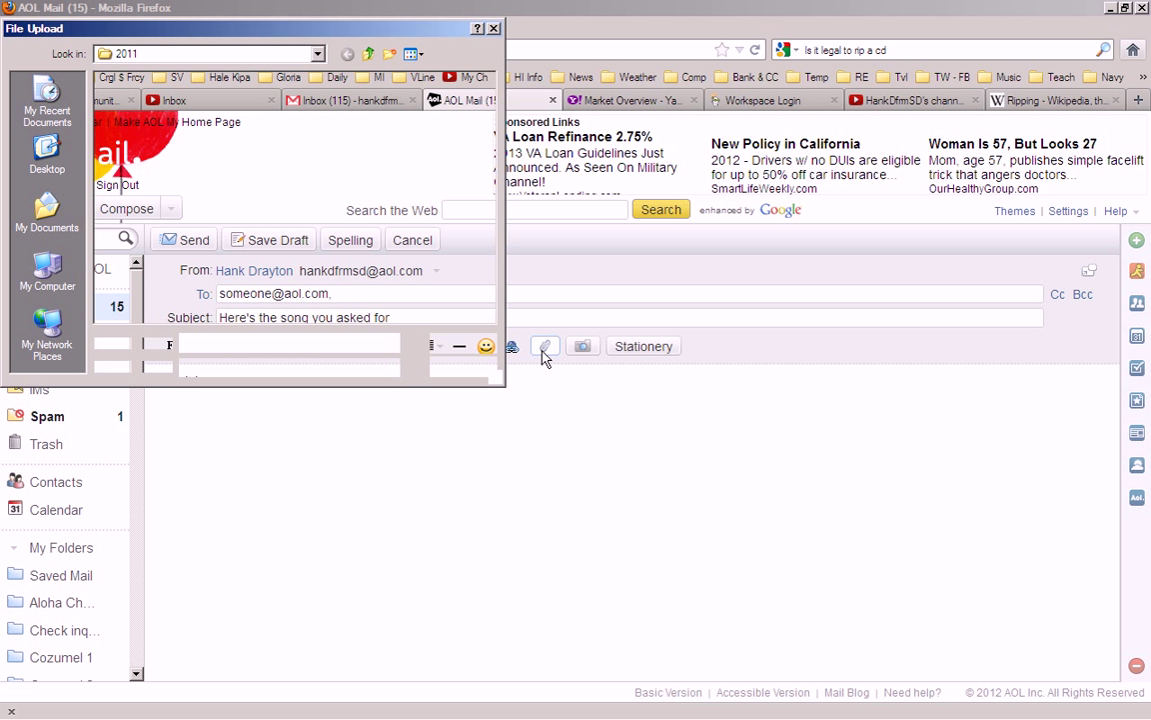
left_click(369, 54)
left_click(369, 54)
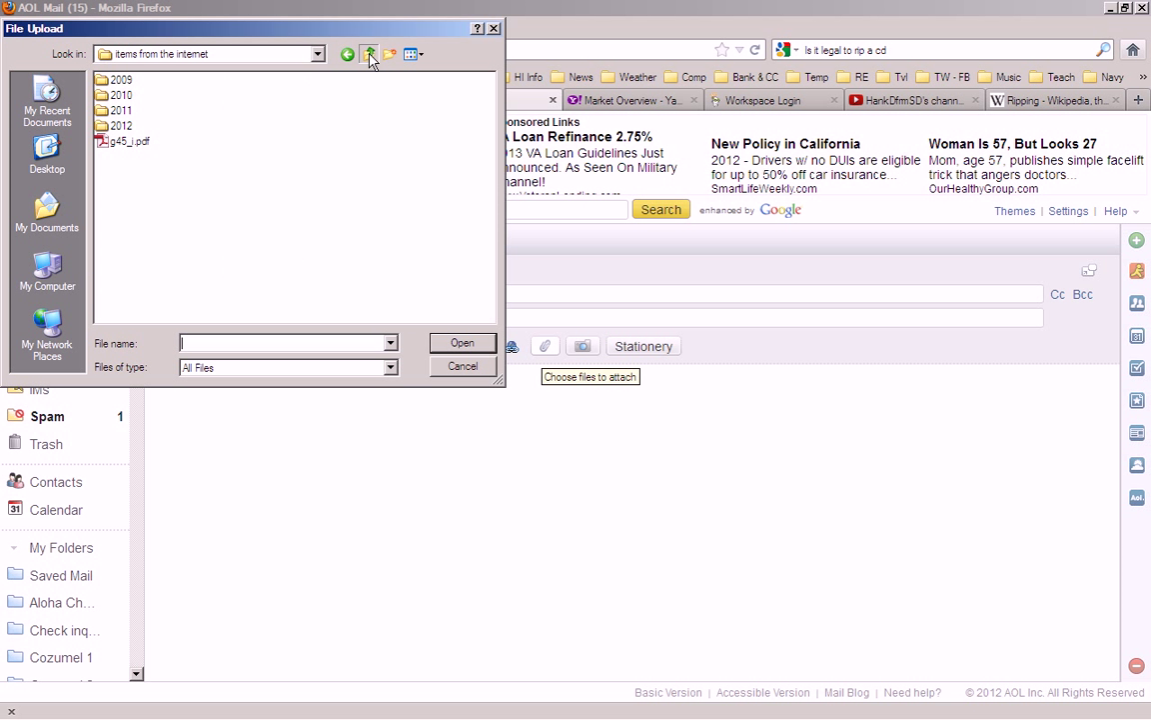
left_click(369, 54)
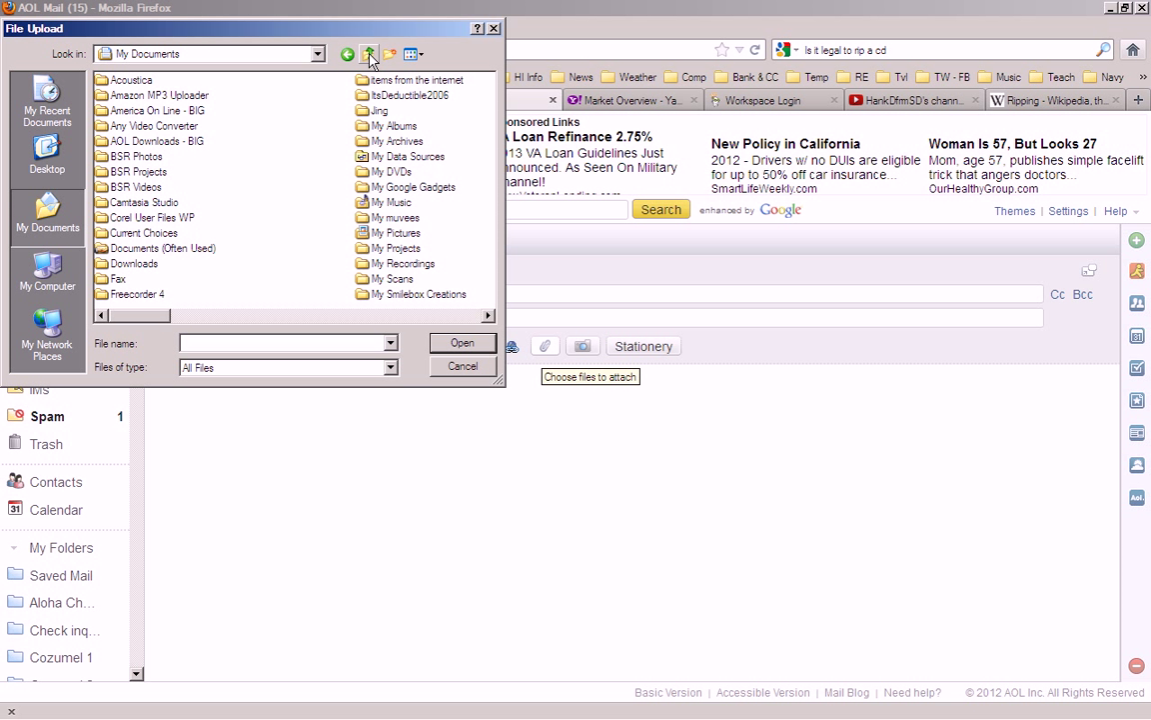
left_click(369, 54)
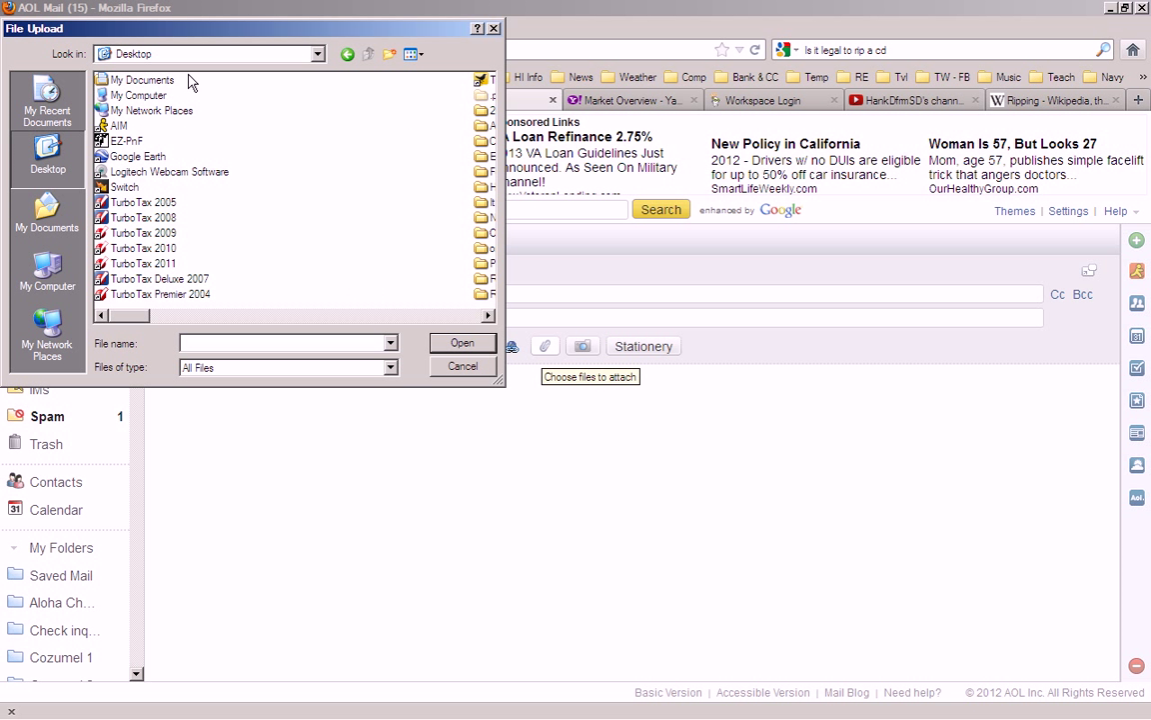
double_click(138, 80)
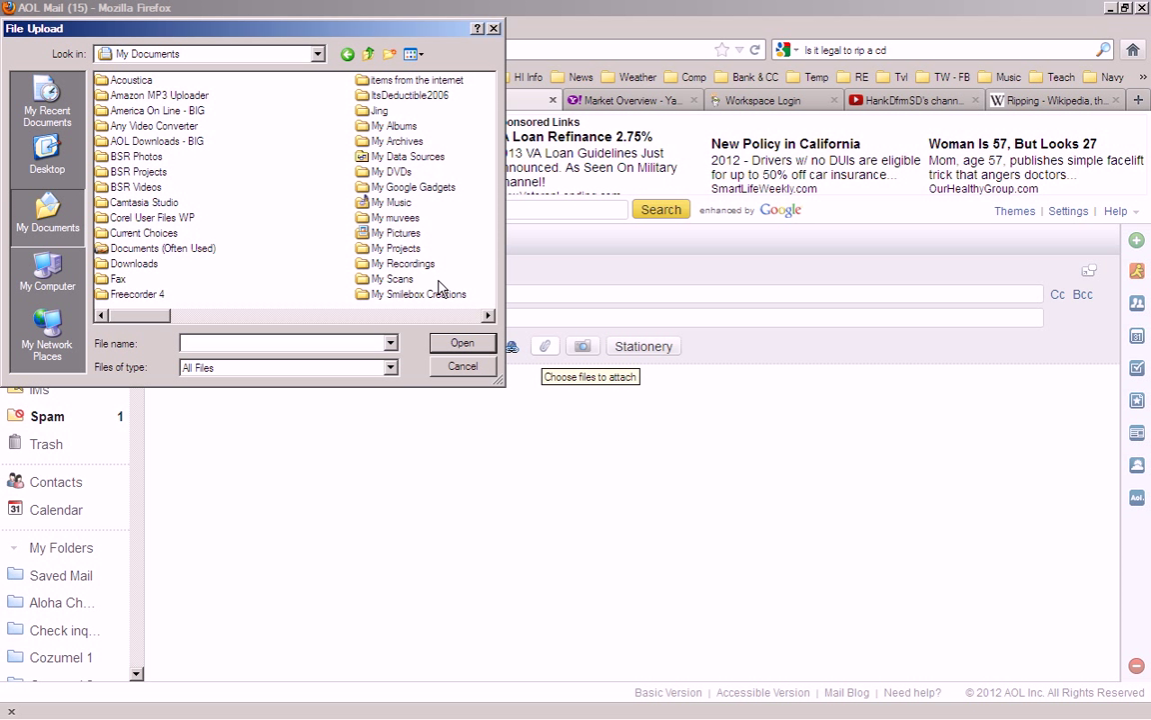
double_click(391, 202)
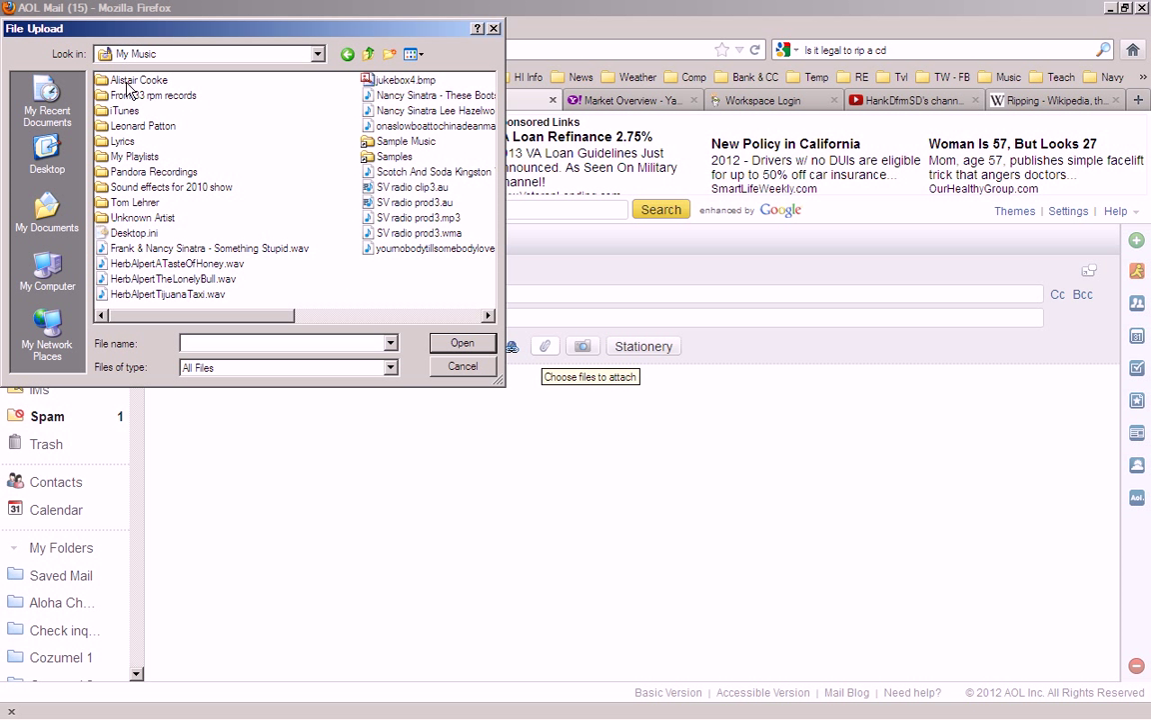
Attach 01 Introduction.wma from the The 1960s (CD1) folder inside Alistair Cooke to the message
left_click(127, 84)
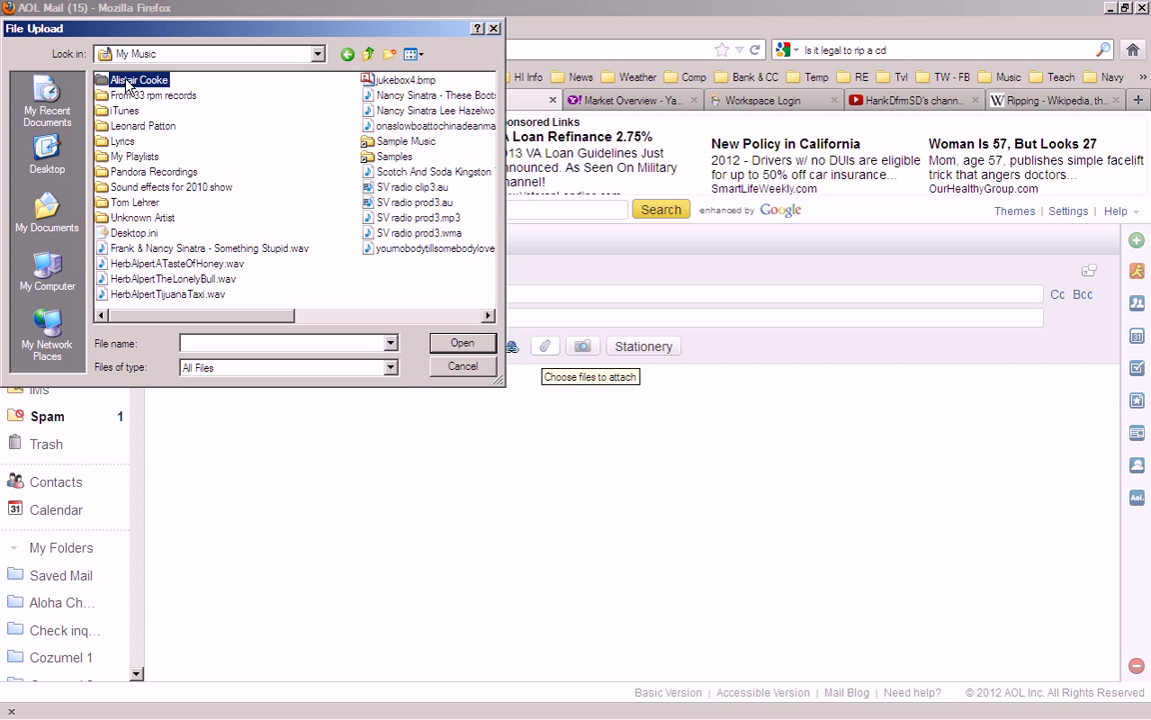
double_click(127, 84)
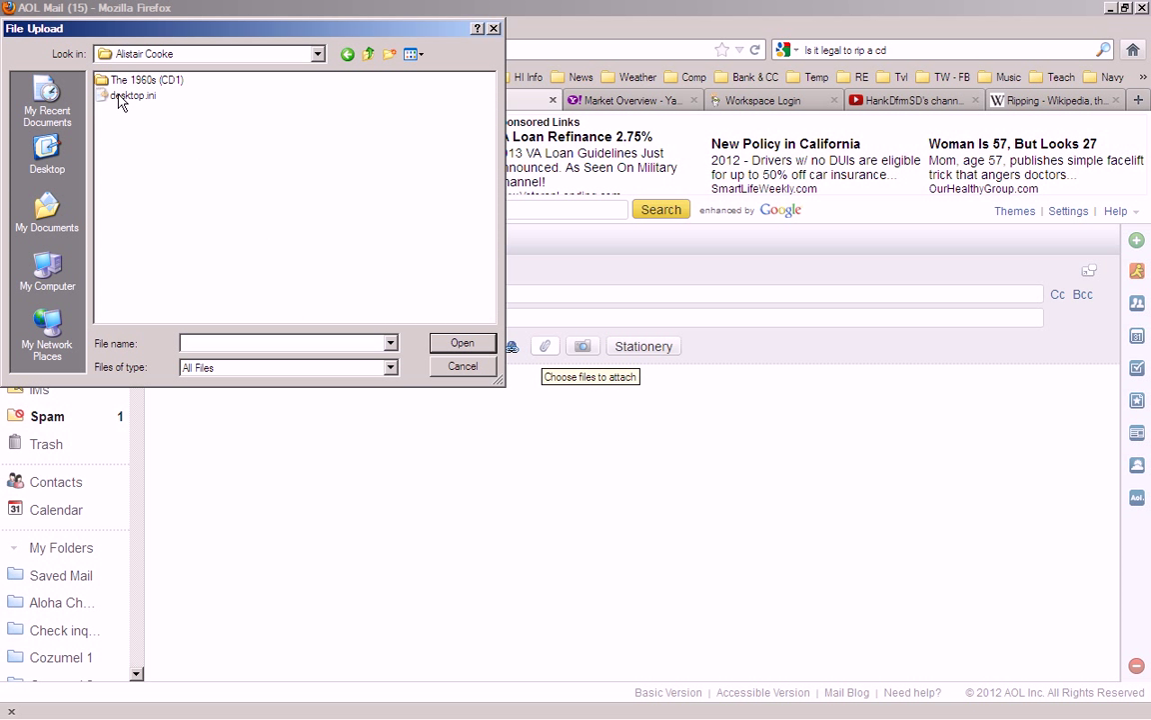
double_click(122, 82)
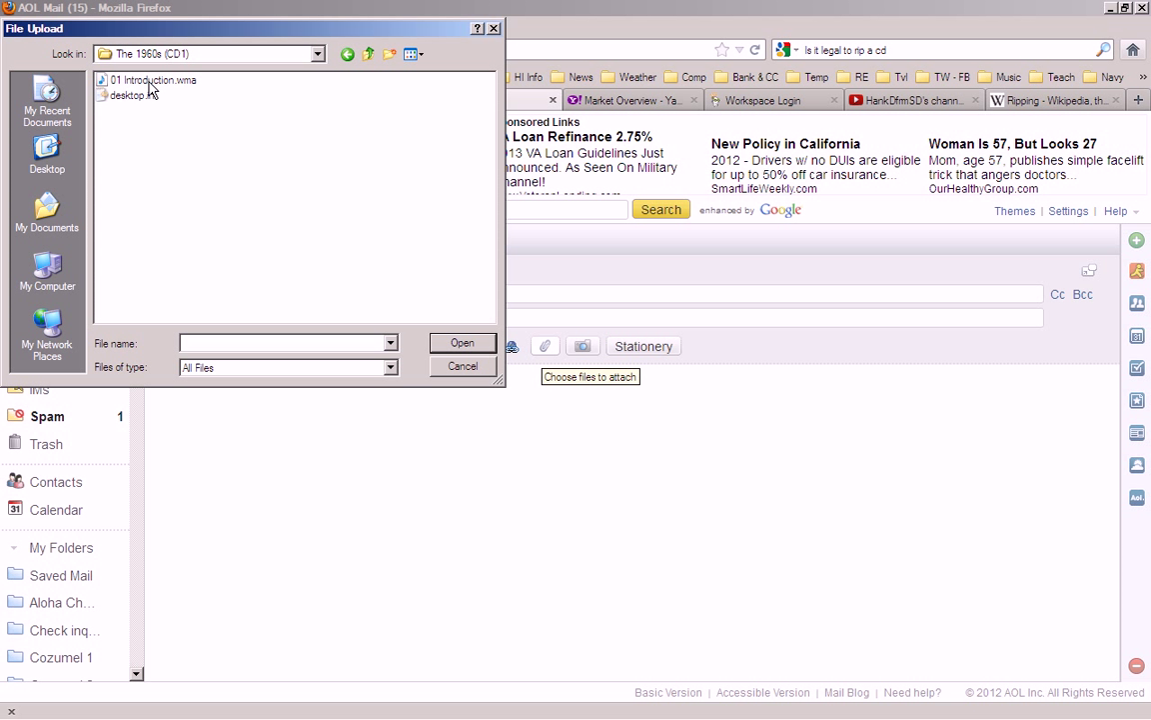
left_click(150, 81)
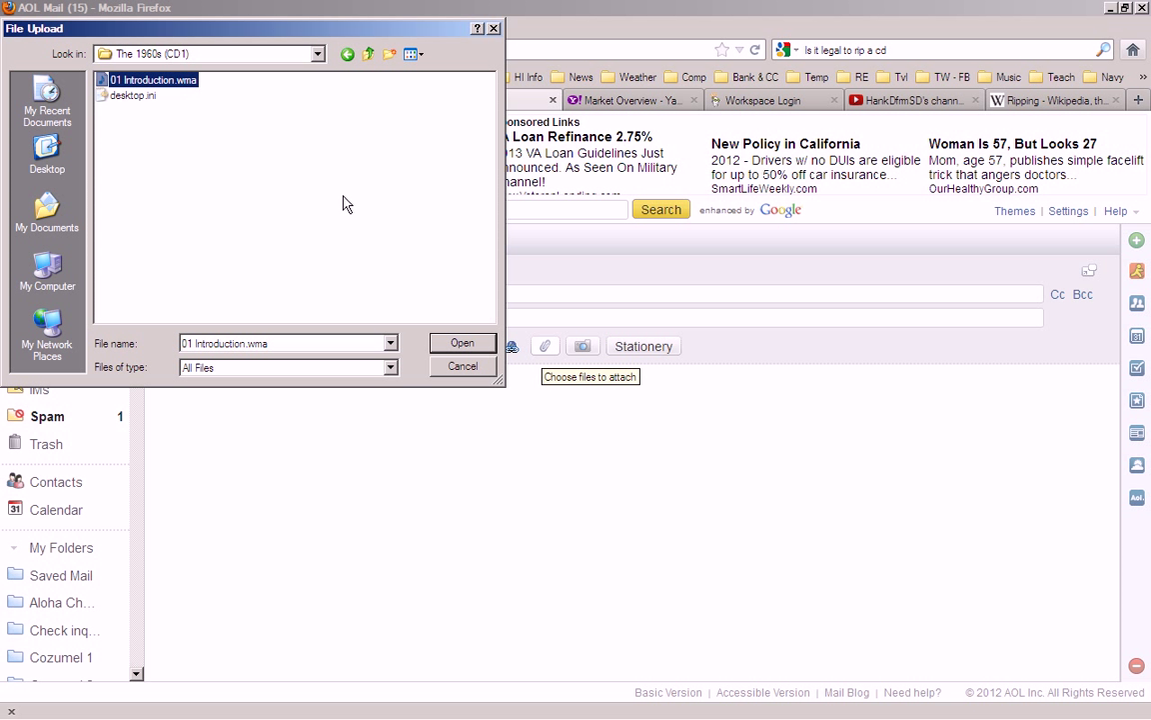
left_click(455, 344)
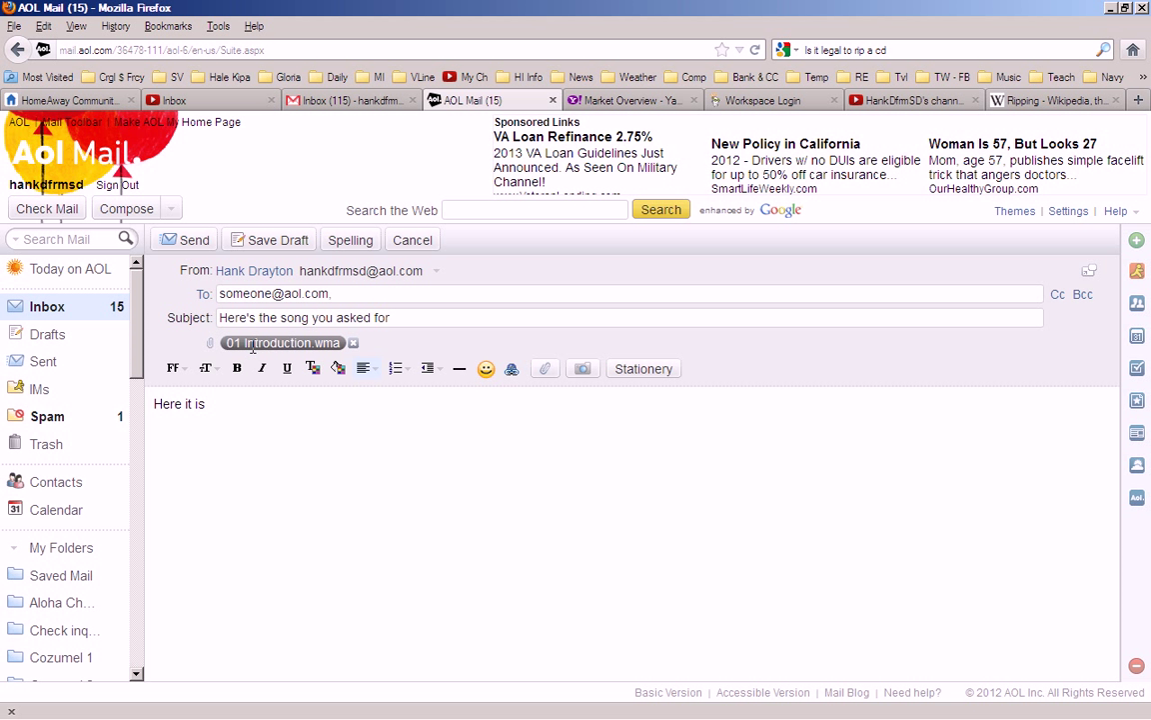
mouse_move(365, 354)
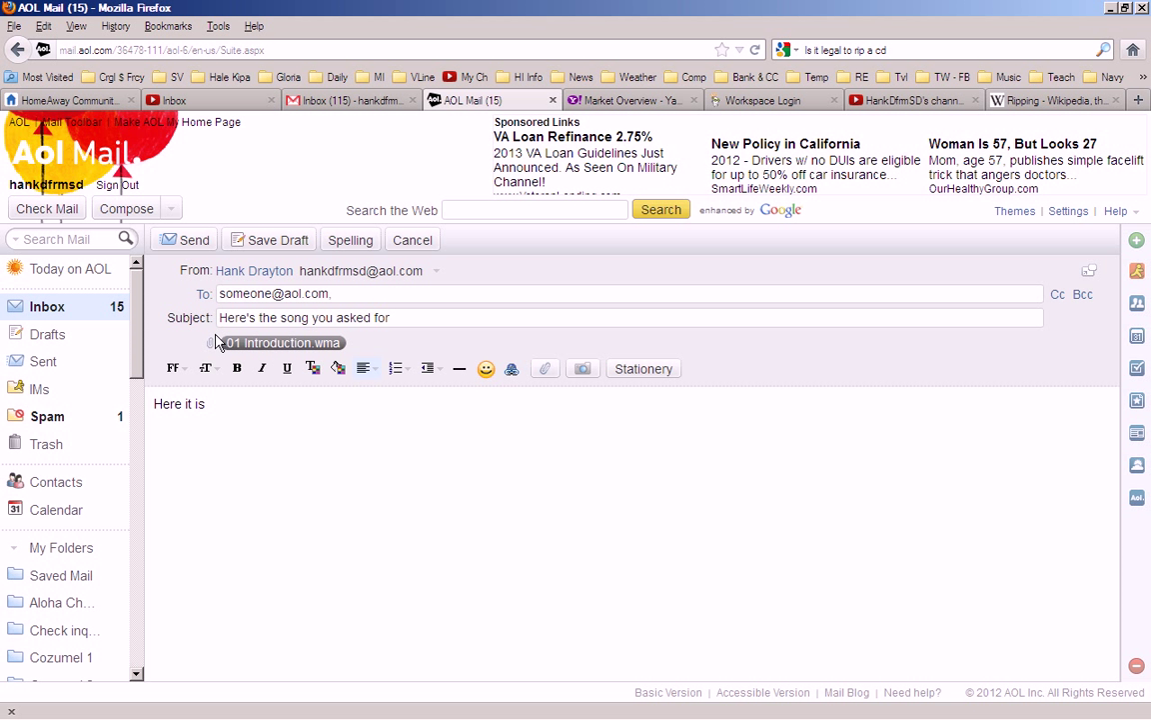